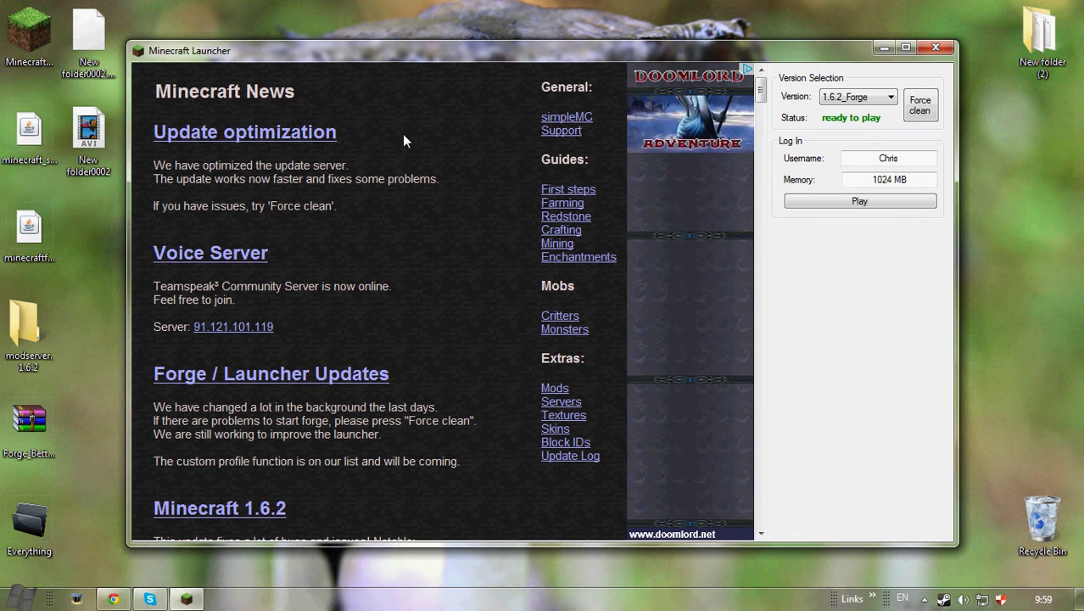
Launch Minecraft with version 1.6.2_Forge from the launcher, and close the game window.
{"action": "left_click", "coordinate": [839, 98]}
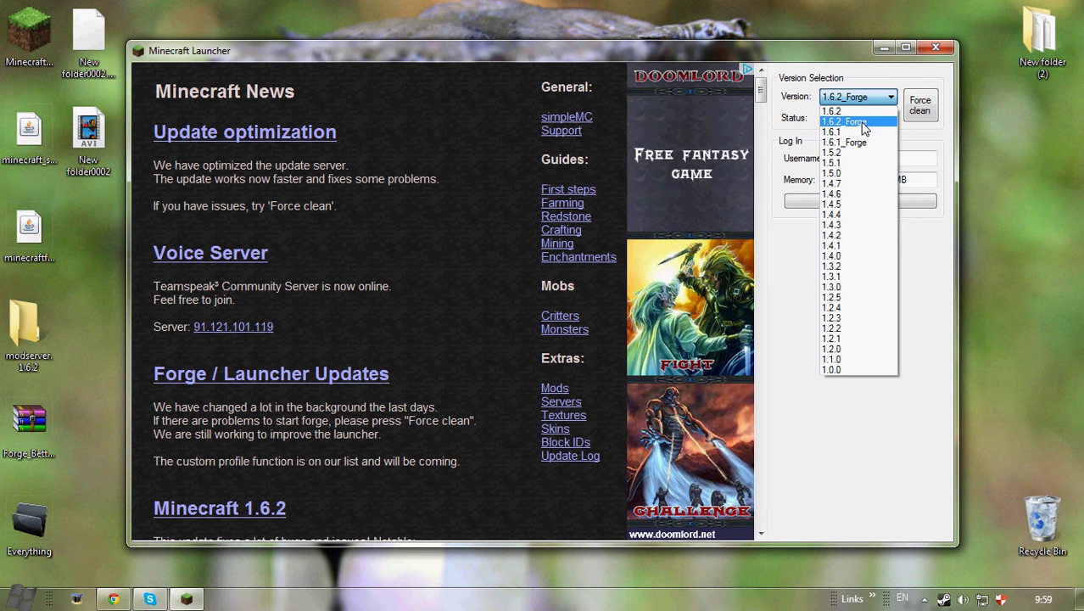
{"action": "left_click", "coordinate": [921, 275]}
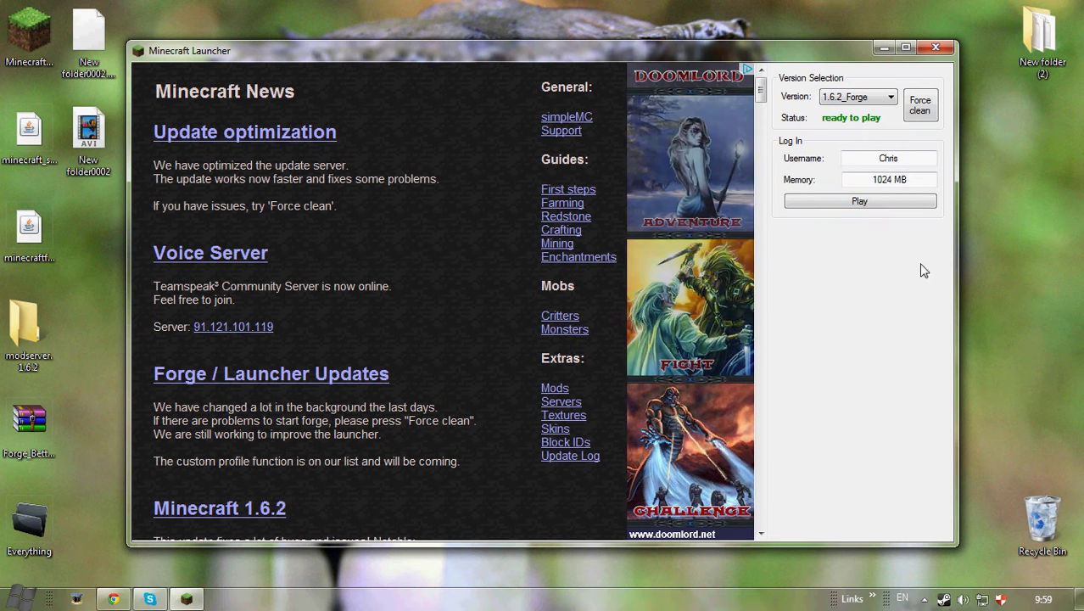
{"action": "left_click", "coordinate": [872, 203]}
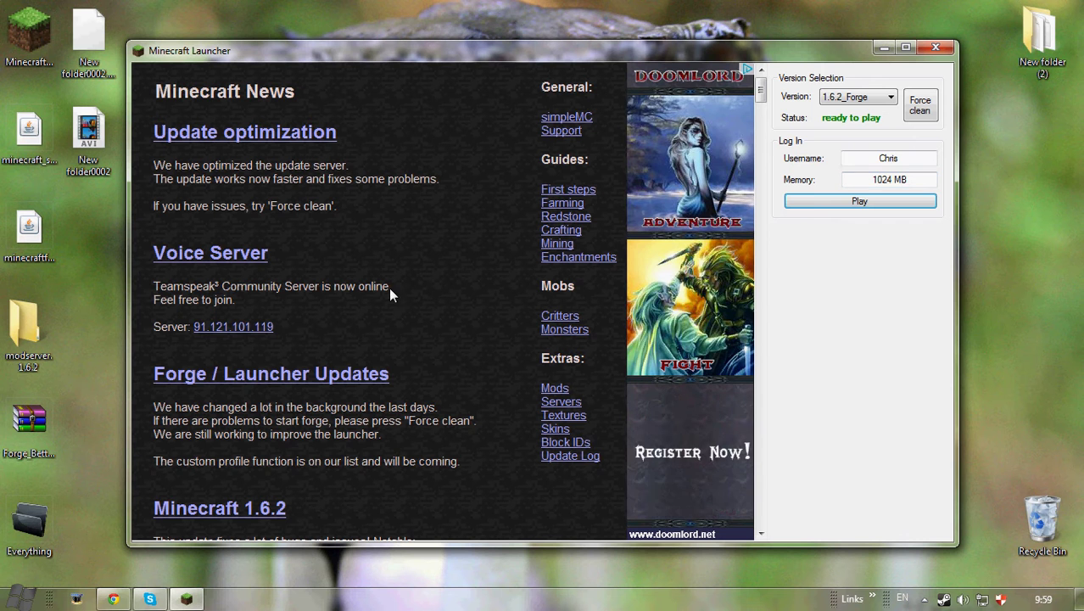
{"action": "left_click", "coordinate": [908, 201]}
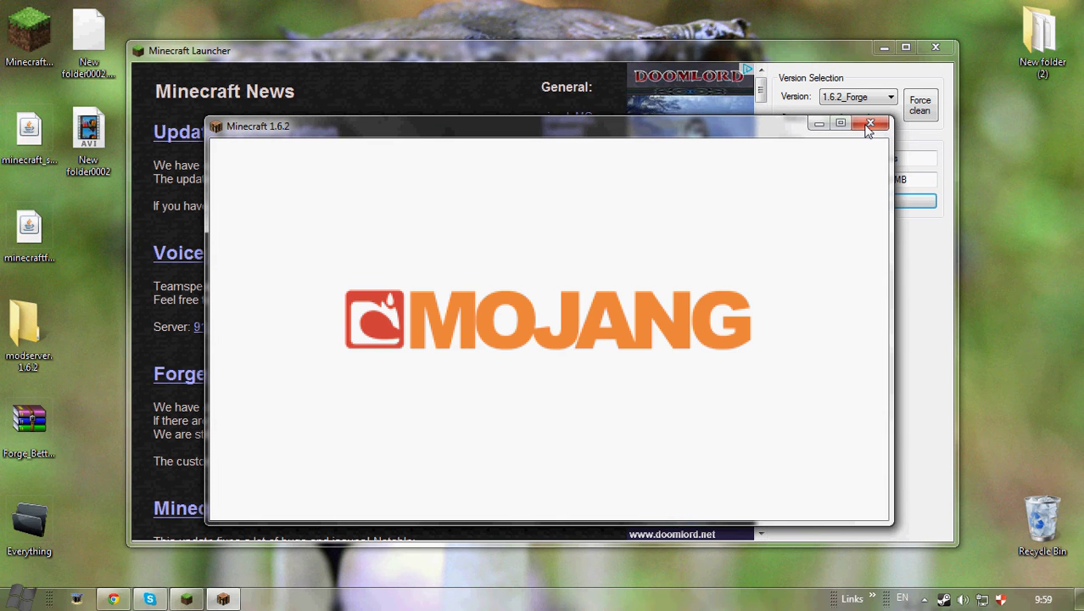
{"action": "left_click", "coordinate": [869, 127]}
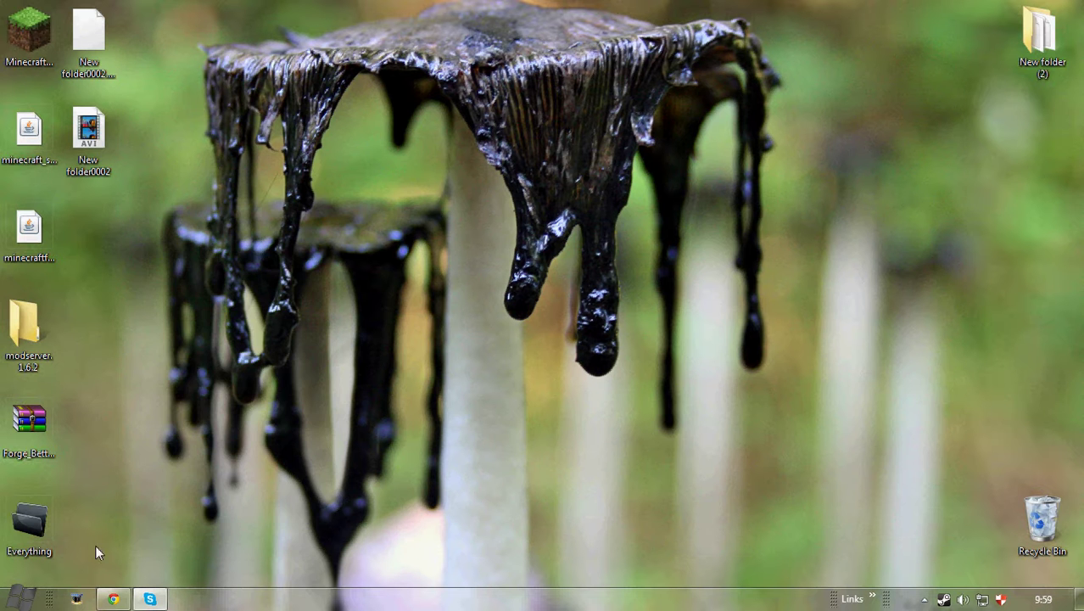
Check the contents of the mods folder inside .minecraft, reached through %appdata%, and close the folder.
{"action": "left_click", "coordinate": [20, 598]}
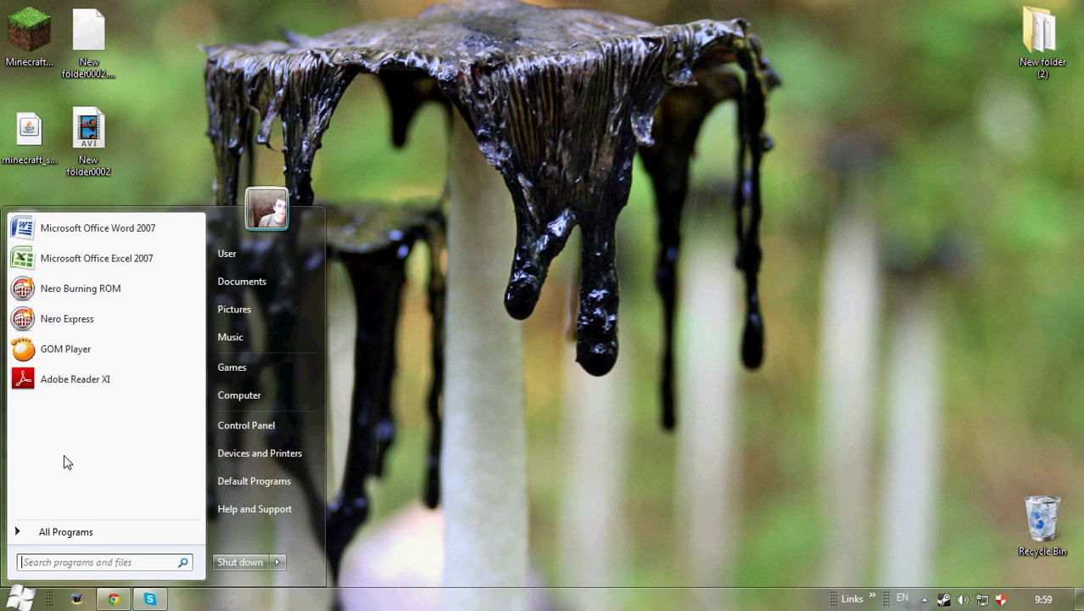
{"action": "type", "text": "%appdata%"}
{"action": "key", "text": "Return"}
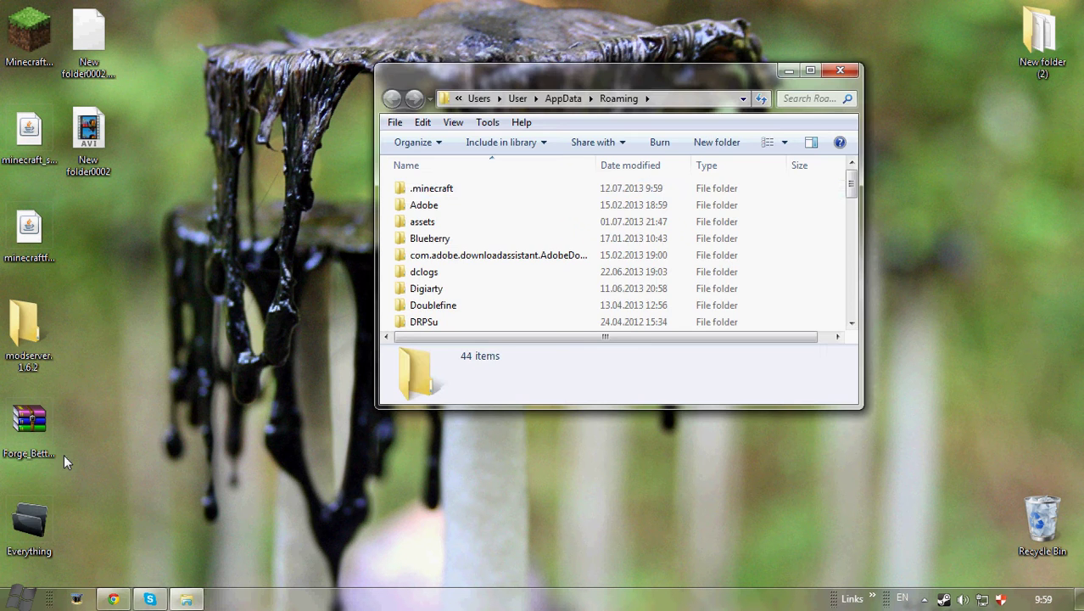
{"action": "double_click", "coordinate": [486, 187]}
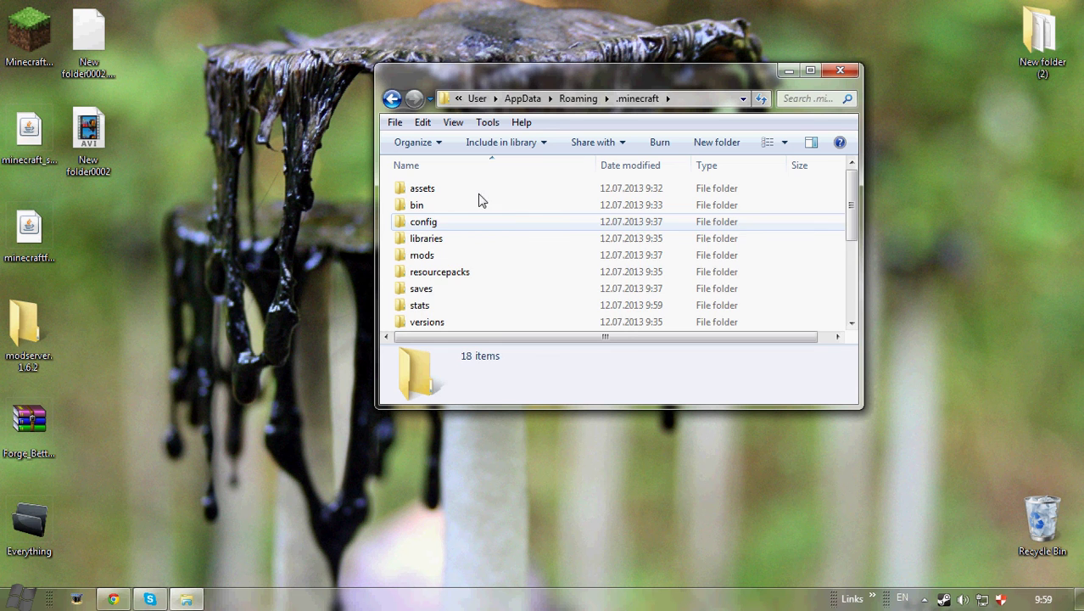
{"action": "double_click", "coordinate": [450, 256]}
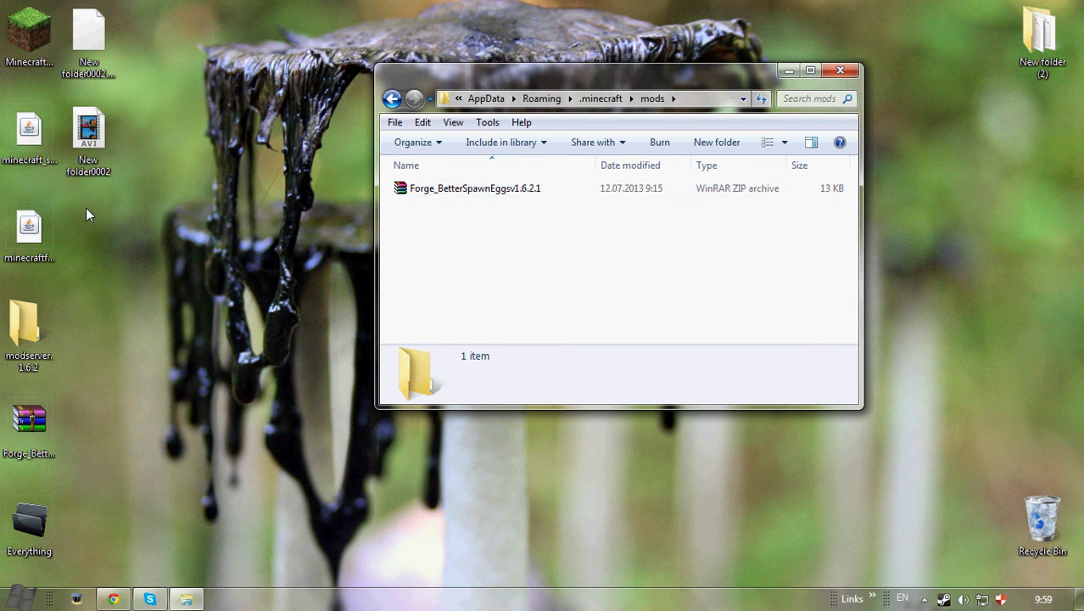
{"action": "left_click", "coordinate": [854, 73]}
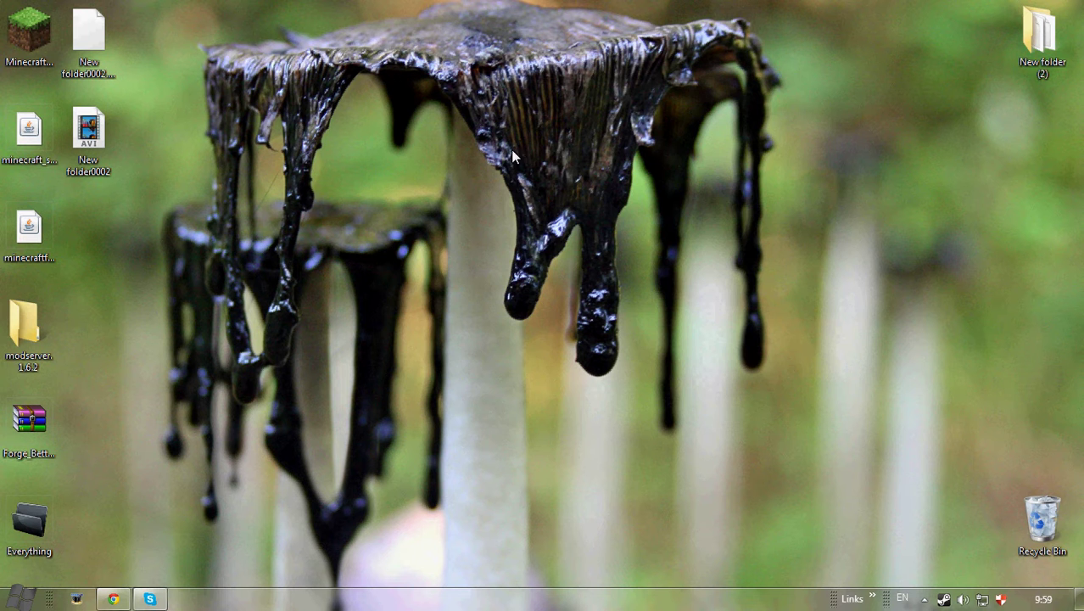
Place the modserver. 1.6.2 folder in the middle of the desktop and move the minecraft_server.1.6.2 file into it.
{"action": "left_click_drag", "start_coordinate": [34, 357], "coordinate": [567, 254]}
{"action": "left_click_drag", "start_coordinate": [30, 135], "coordinate": [153, 272]}
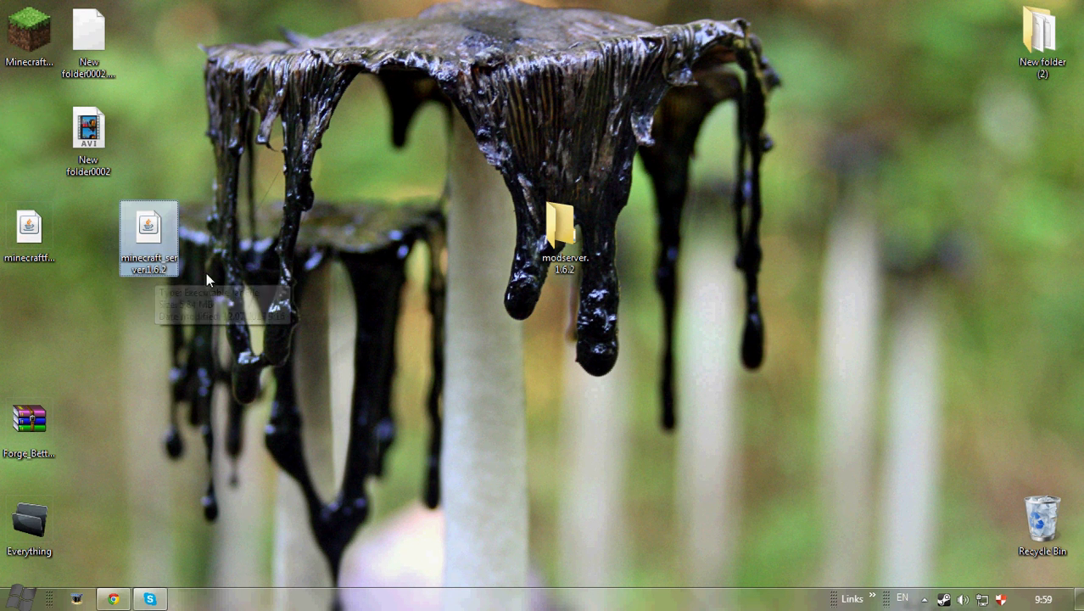
{"action": "left_click_drag", "start_coordinate": [146, 239], "coordinate": [553, 234]}
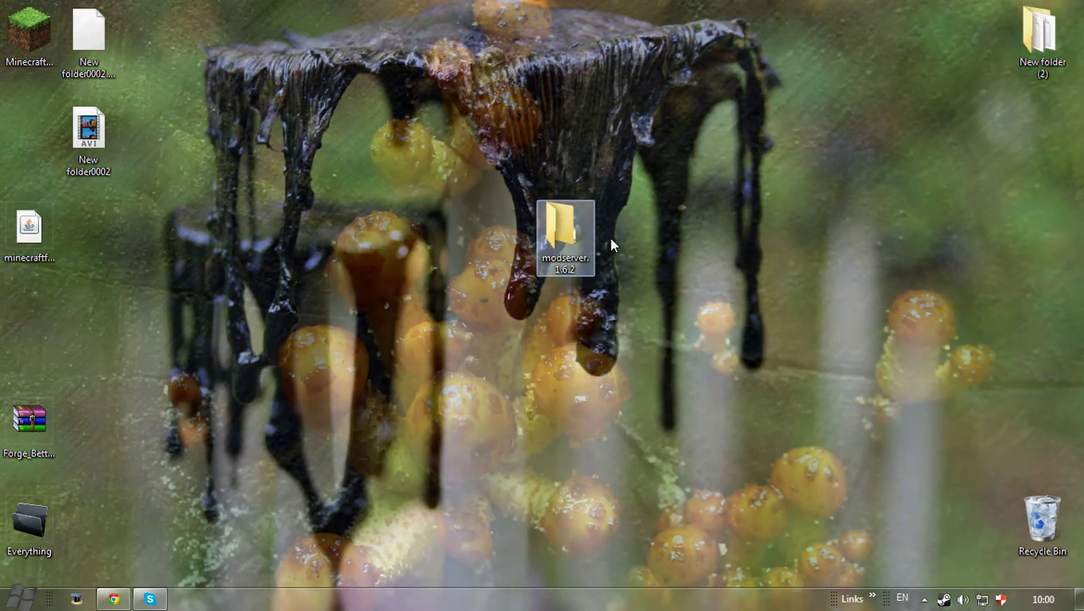
Run minecraft_server.1.6.2 from the modserver. 1.6.2 folder to generate the server files, and shut the server down with the stop command.
{"action": "double_click", "coordinate": [561, 227]}
{"action": "left_click", "coordinate": [503, 201]}
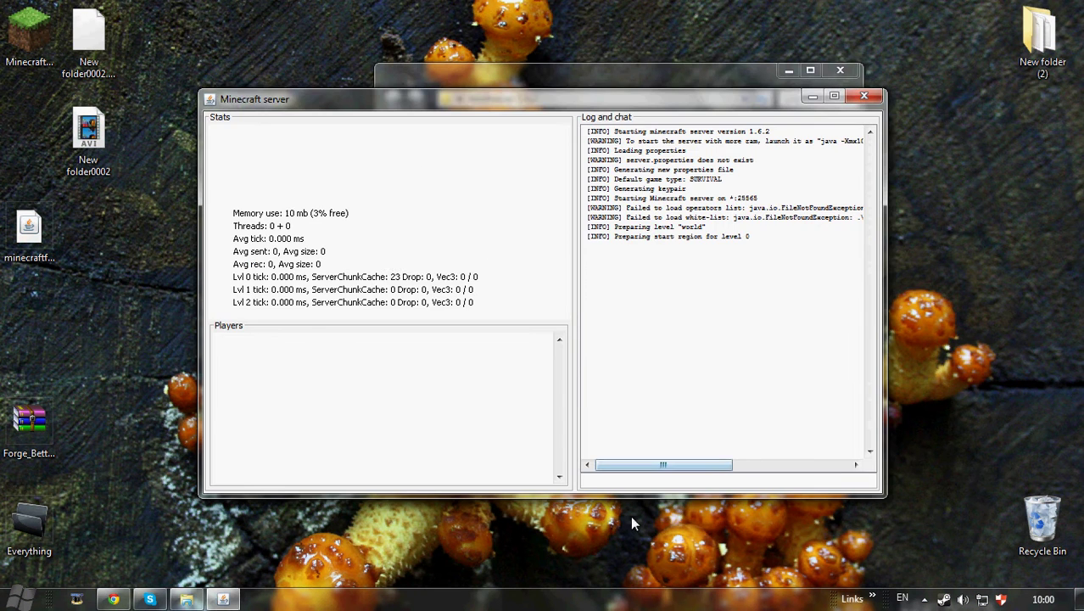
{"action": "left_click", "coordinate": [643, 481]}
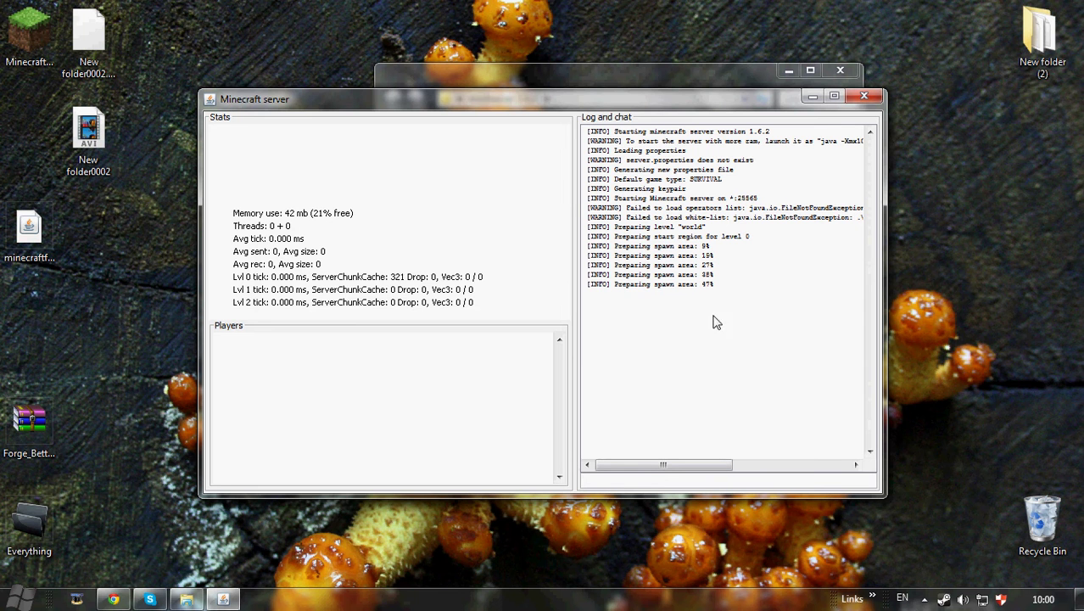
{"action": "type", "text": "stp"}
{"action": "type", "text": "op"}
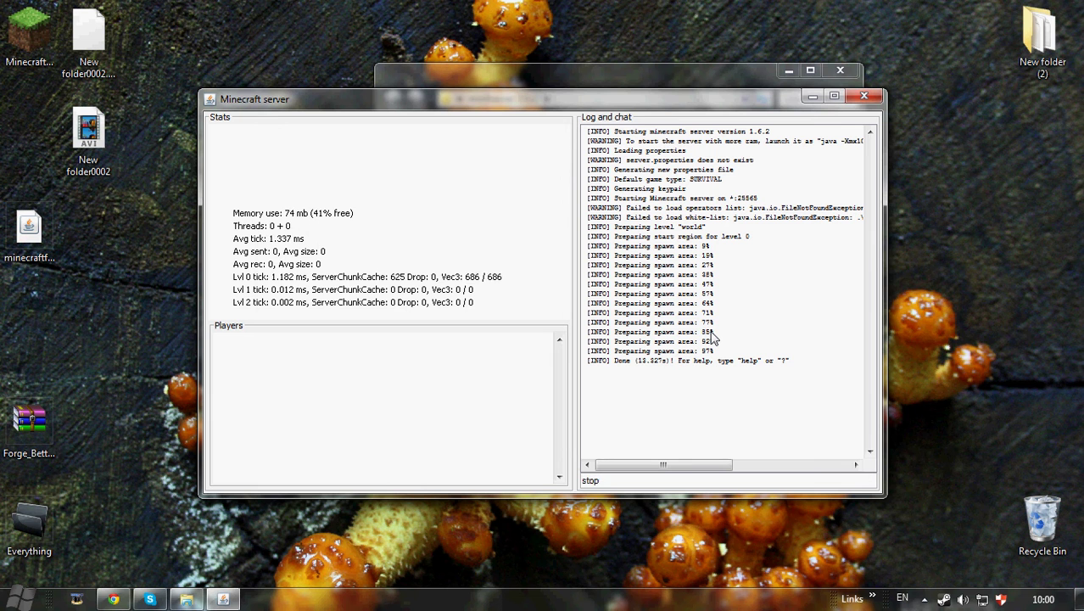
{"action": "key", "text": "Return"}
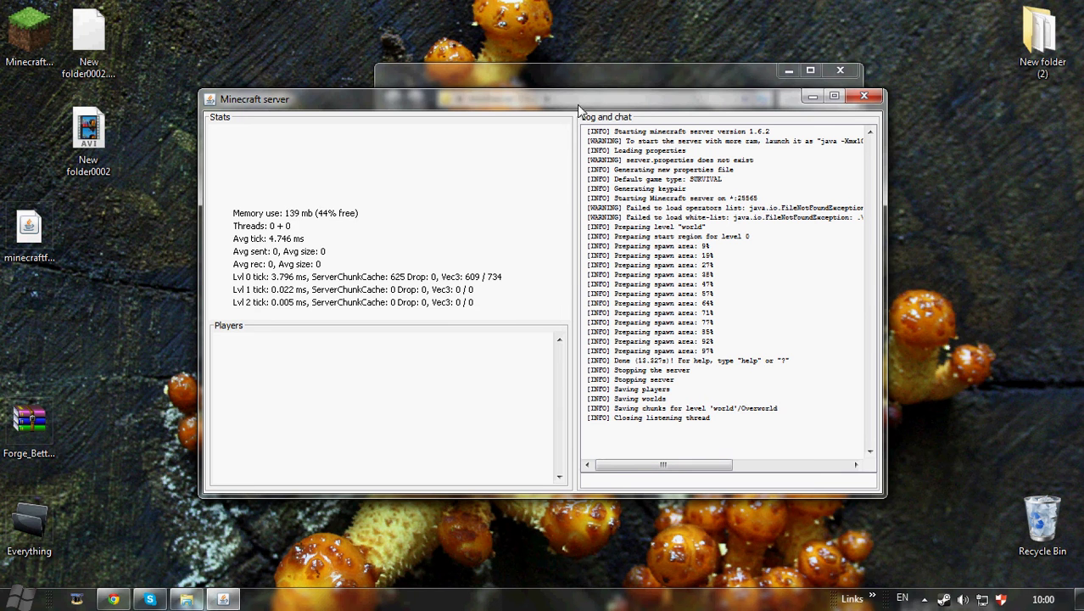
{"action": "mouse_move", "coordinate": [579, 106]}
{"action": "left_mouse_down"}
{"action": "mouse_move", "coordinate": [652, 93]}
{"action": "mouse_move", "coordinate": [578, 89]}
{"action": "left_mouse_up"}
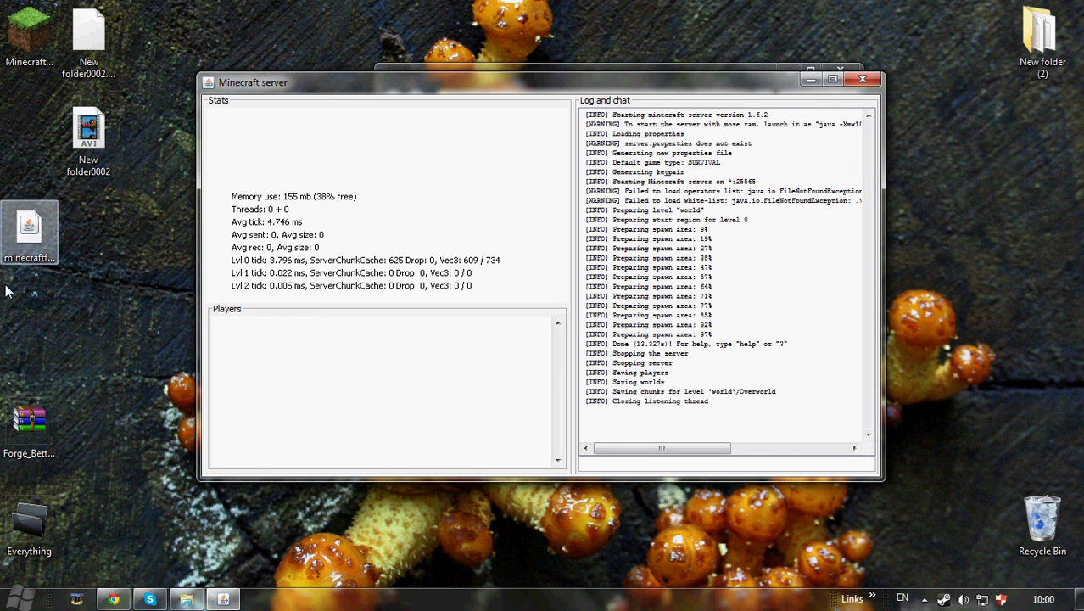
{"action": "left_click_drag", "start_coordinate": [543, 87], "coordinate": [590, 121]}
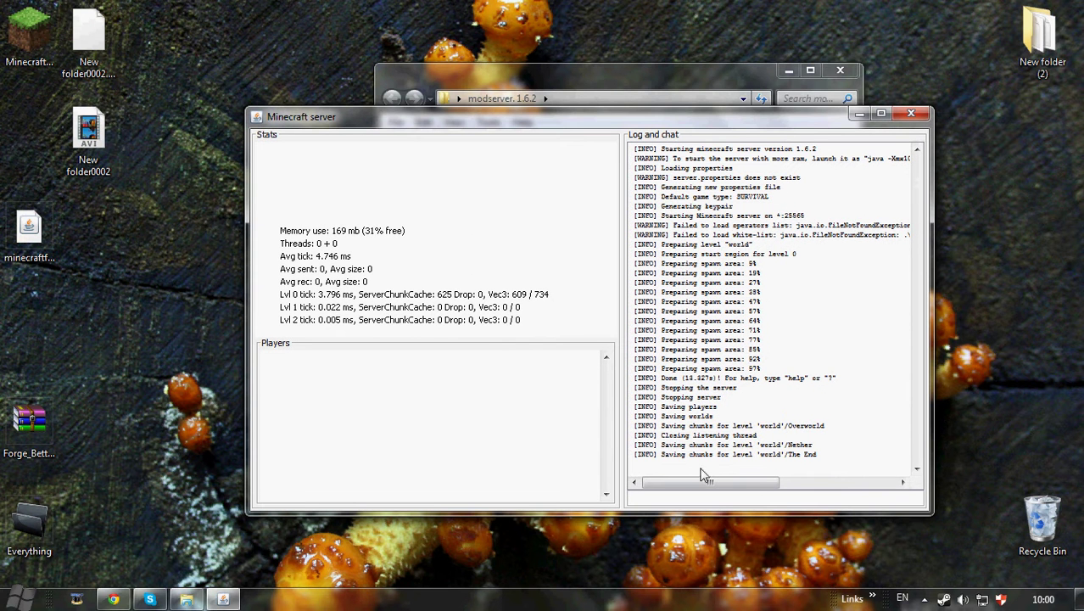
{"action": "left_click", "coordinate": [751, 499]}
Move the modserver. 1.6.2 folder window out of the way, run the Minecraft Forge installer from the desktop and choose Install server.
{"action": "left_click", "coordinate": [693, 78]}
{"action": "left_click_drag", "start_coordinate": [30, 231], "coordinate": [240, 271]}
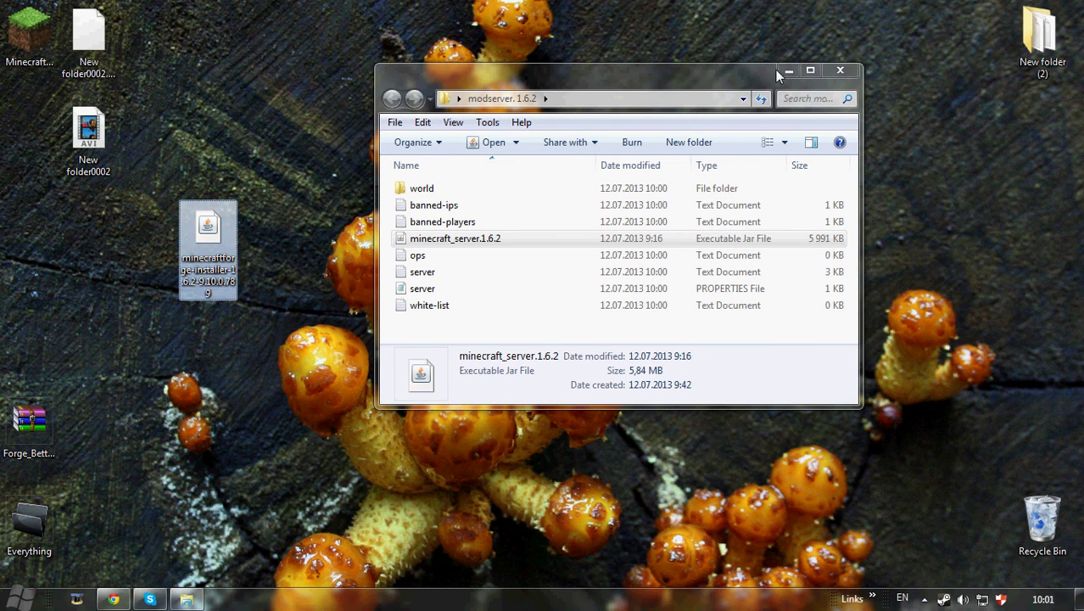
{"action": "left_click_drag", "start_coordinate": [757, 76], "coordinate": [967, 26]}
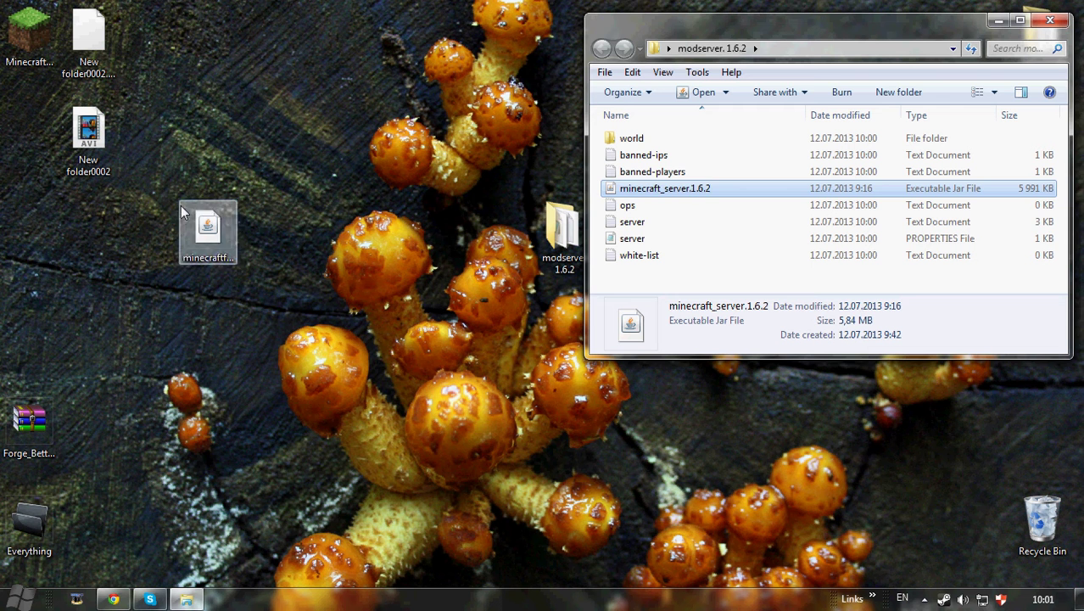
{"action": "left_click", "coordinate": [201, 229]}
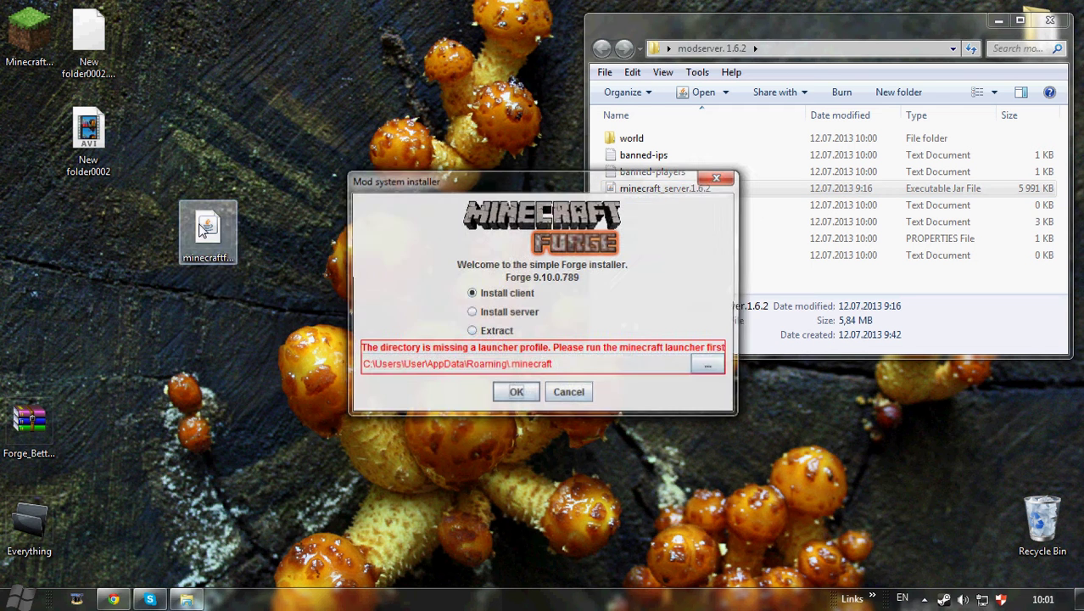
{"action": "left_click", "coordinate": [472, 313]}
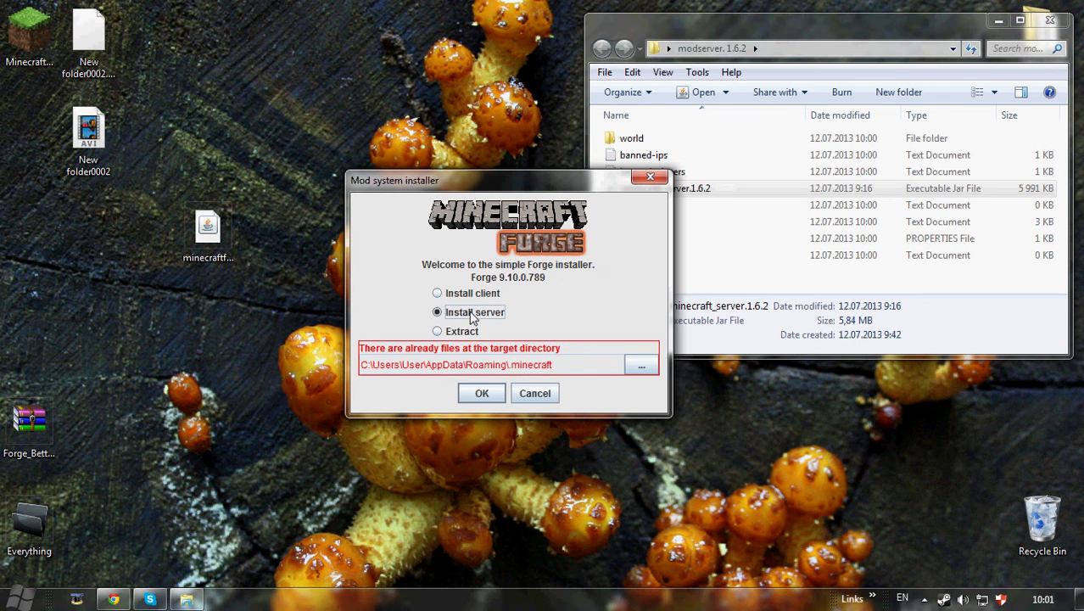
Set the Forge installer's target directory to C:\Users\User\Desktop.
{"action": "left_click", "coordinate": [639, 366]}
{"action": "left_click_drag", "start_coordinate": [821, 38], "coordinate": [833, 32]}
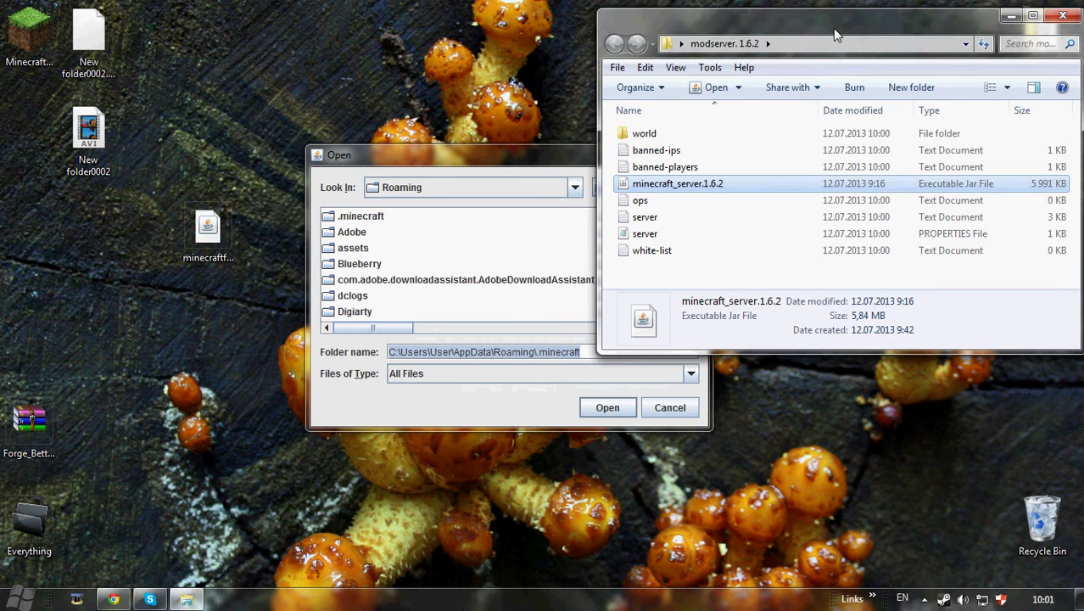
{"action": "left_click", "coordinate": [583, 152]}
{"action": "left_click", "coordinate": [599, 190]}
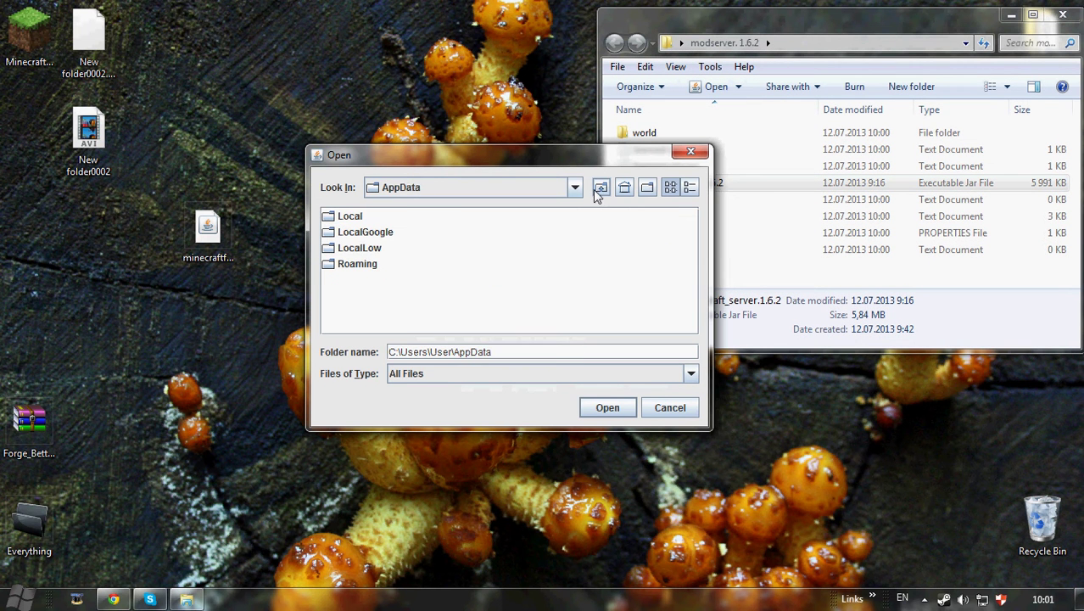
{"action": "left_click", "coordinate": [600, 190]}
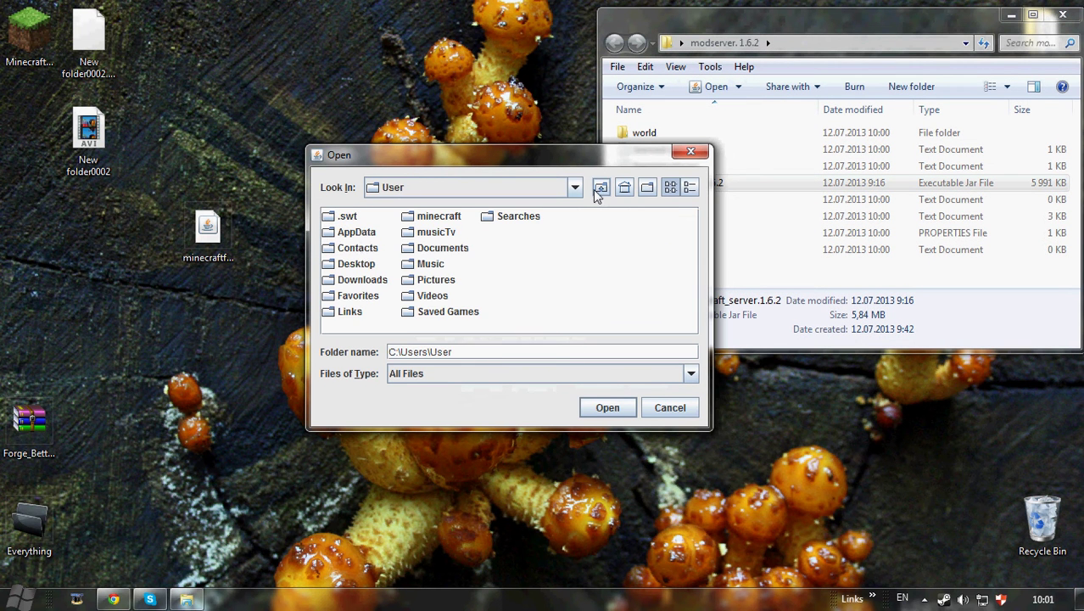
{"action": "left_click", "coordinate": [346, 266]}
{"action": "left_click", "coordinate": [597, 407]}
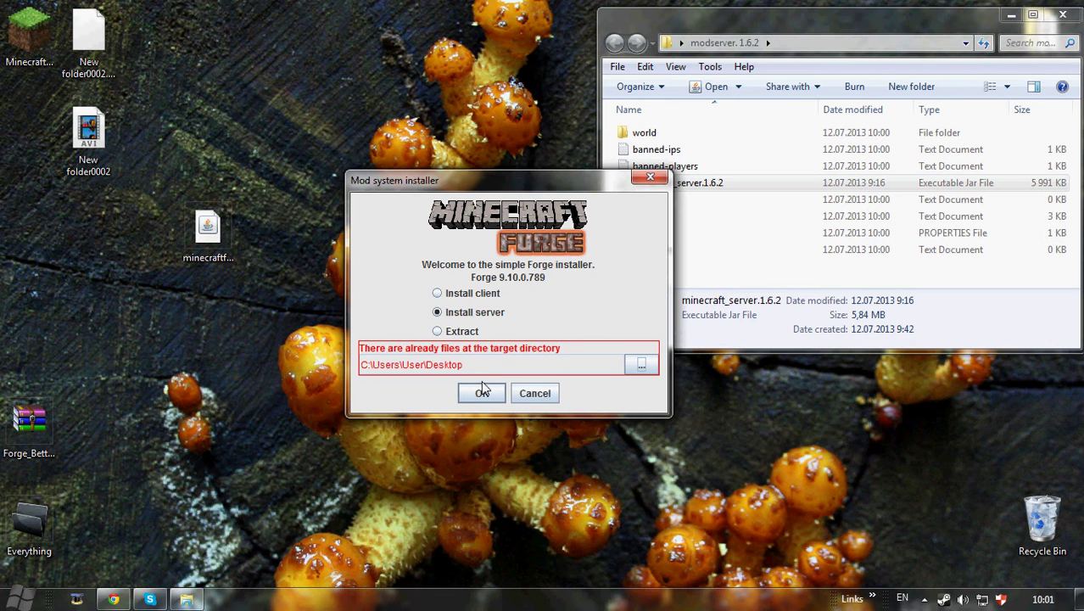
Set the Forge installer's target directory to the modserver. 1.6.2 folder on the Desktop and start the server installation.
{"action": "key", "text": "space"}
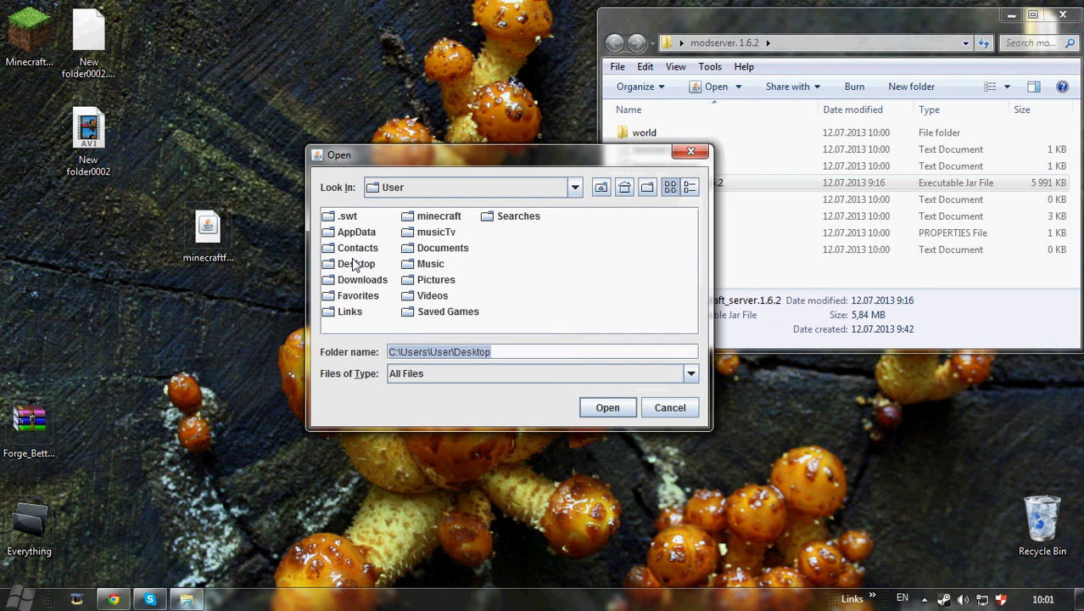
{"action": "left_click", "coordinate": [353, 266]}
{"action": "left_click", "coordinate": [351, 267]}
{"action": "double_click", "coordinate": [350, 268]}
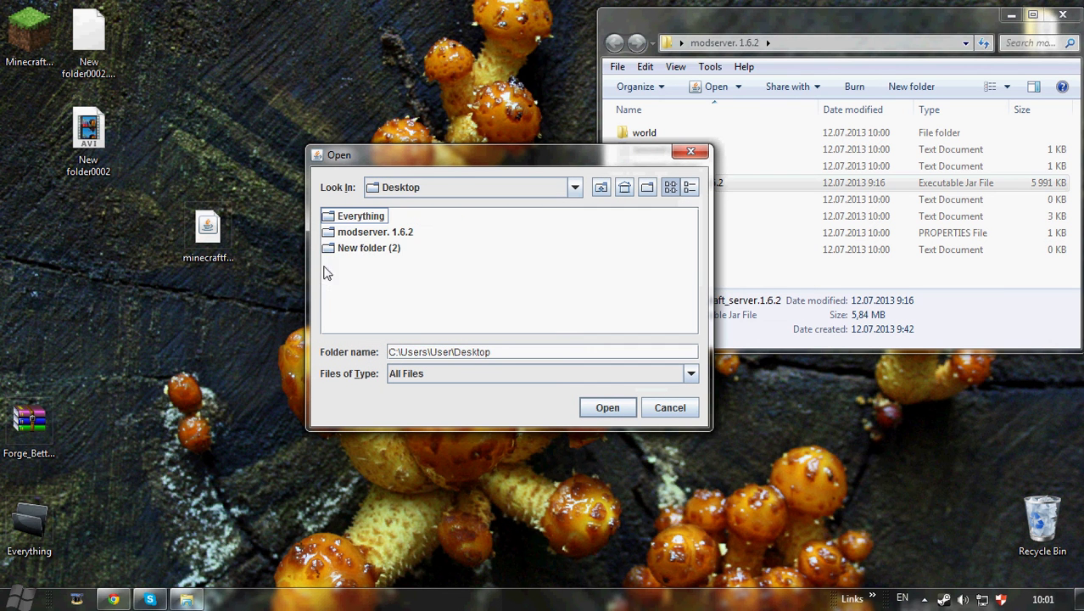
{"action": "left_click", "coordinate": [357, 236]}
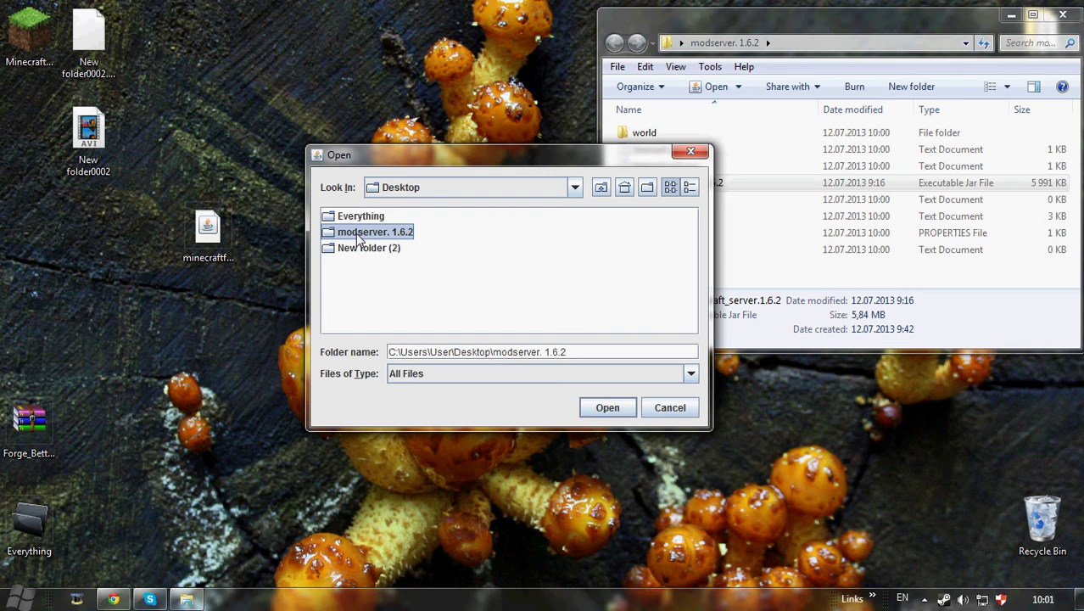
{"action": "left_click", "coordinate": [606, 408]}
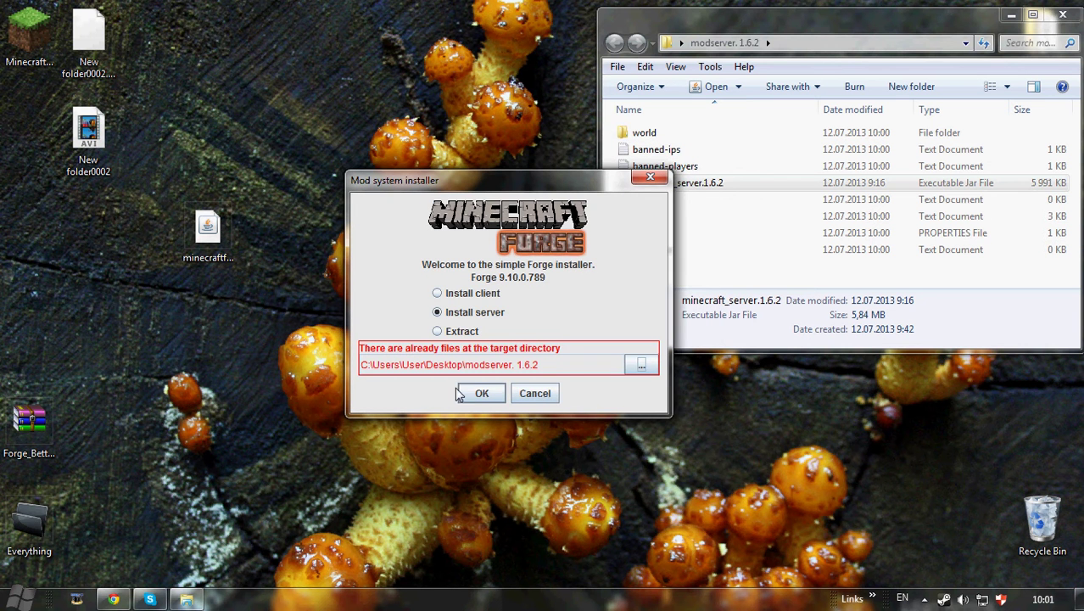
{"action": "left_click", "coordinate": [481, 392]}
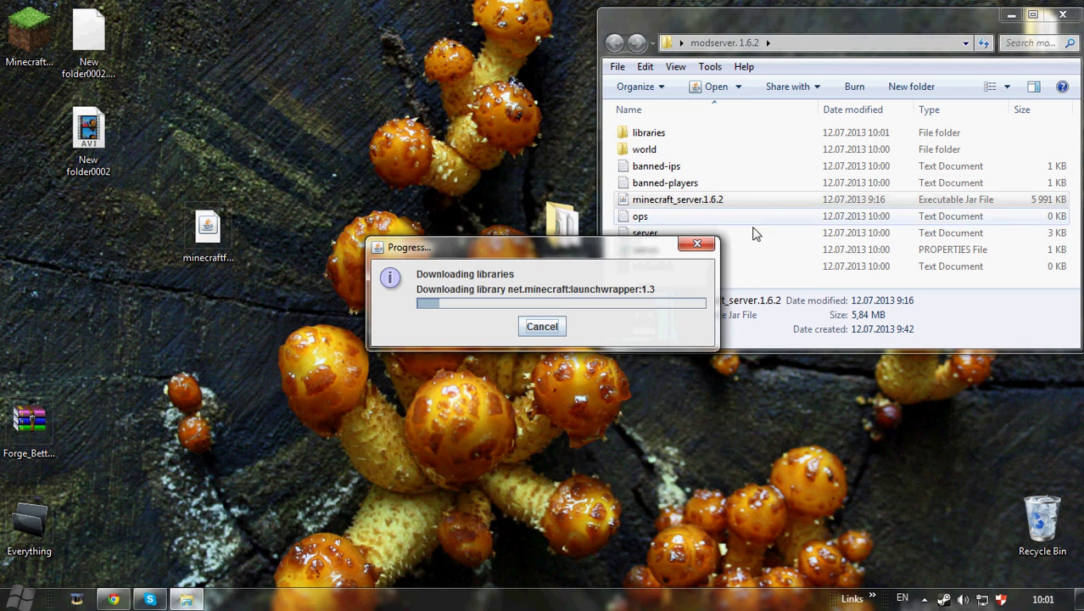
{"action": "left_click_drag", "start_coordinate": [780, 23], "coordinate": [774, 19]}
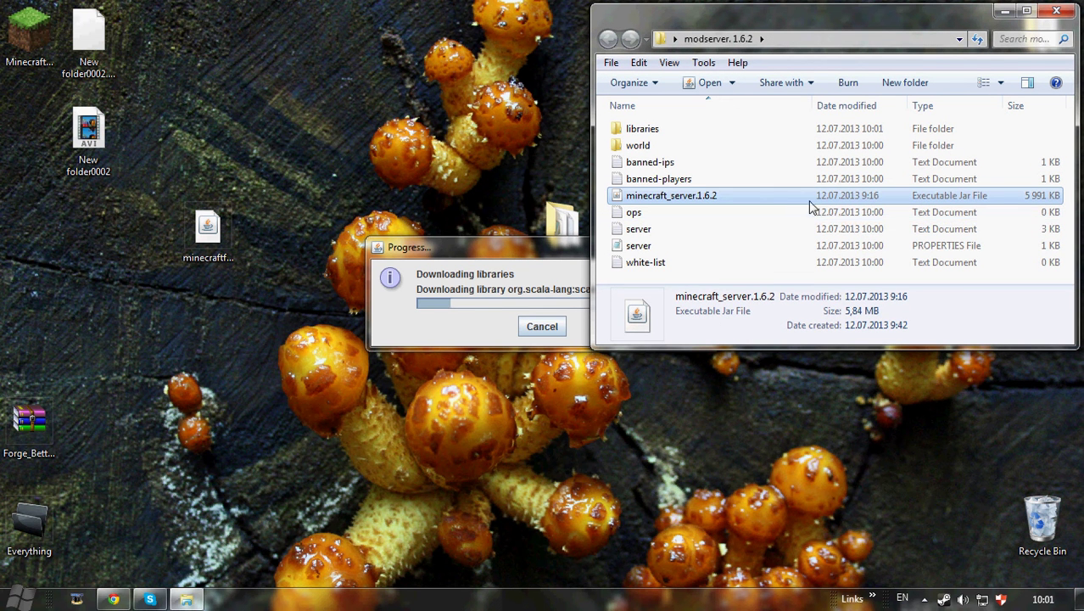
{"action": "left_click", "coordinate": [679, 282]}
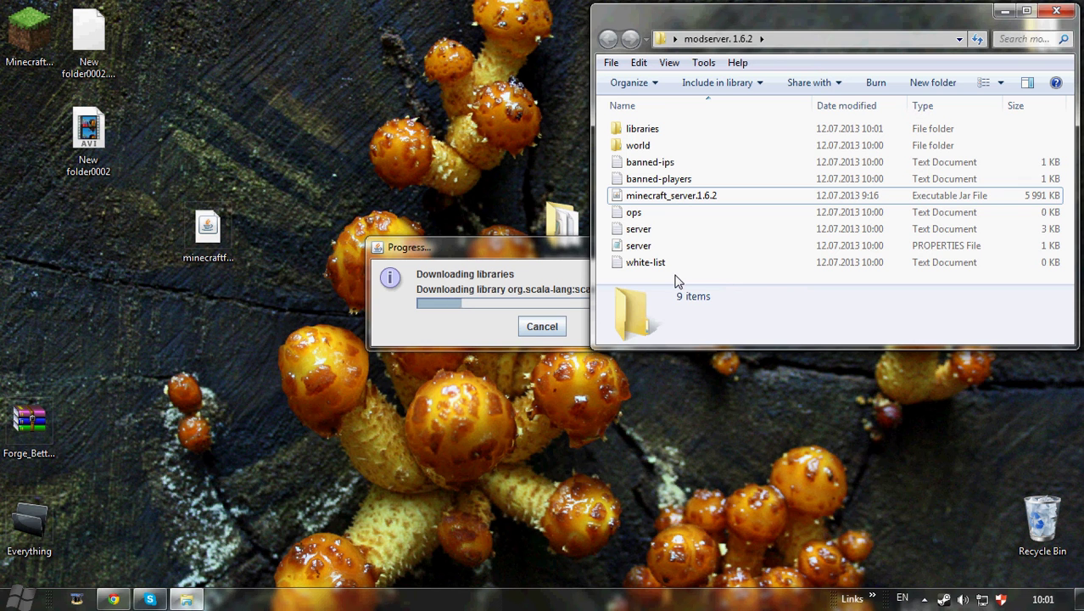
{"action": "left_click", "coordinate": [524, 249]}
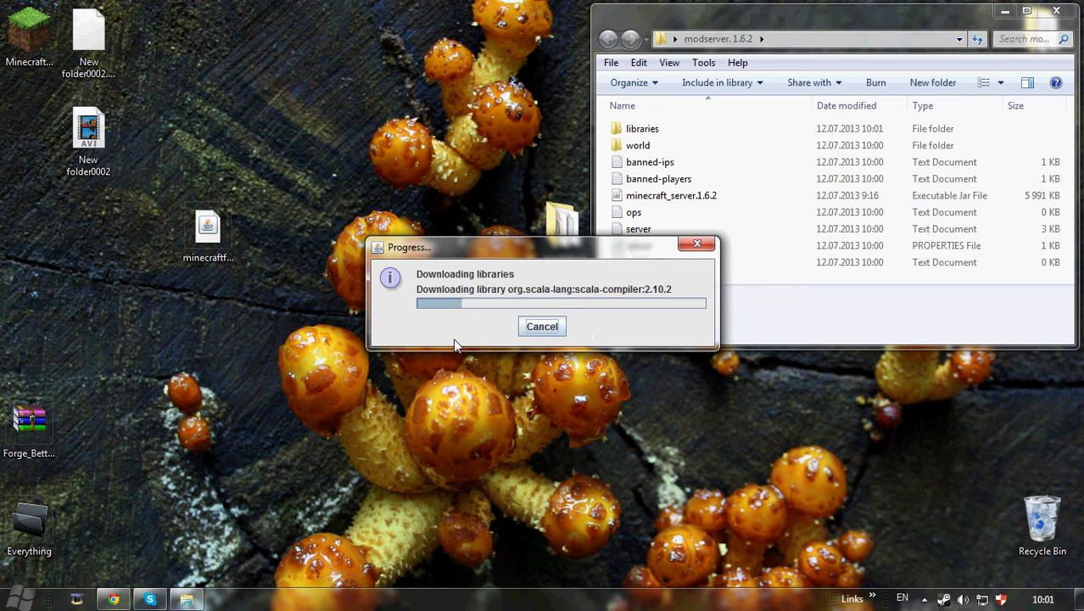
{"action": "left_click", "coordinate": [734, 340]}
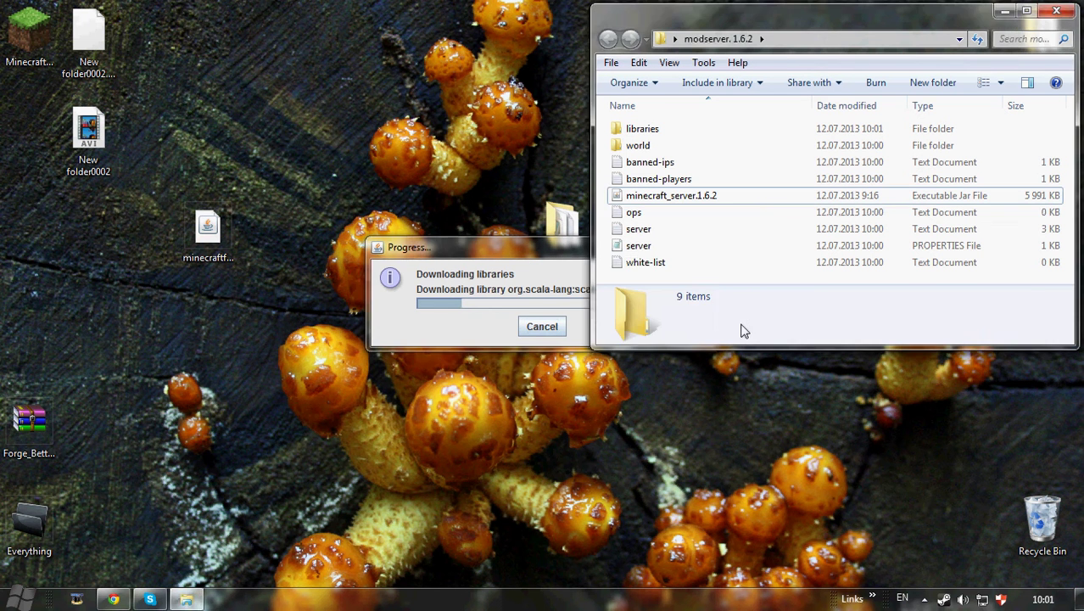
Move the Forge installation progress dialog aside and start Minecraft version 1.6.2_Forge from the Minecraft Launcher.
{"action": "left_click_drag", "start_coordinate": [492, 245], "coordinate": [316, 277]}
{"action": "left_click", "coordinate": [446, 403]}
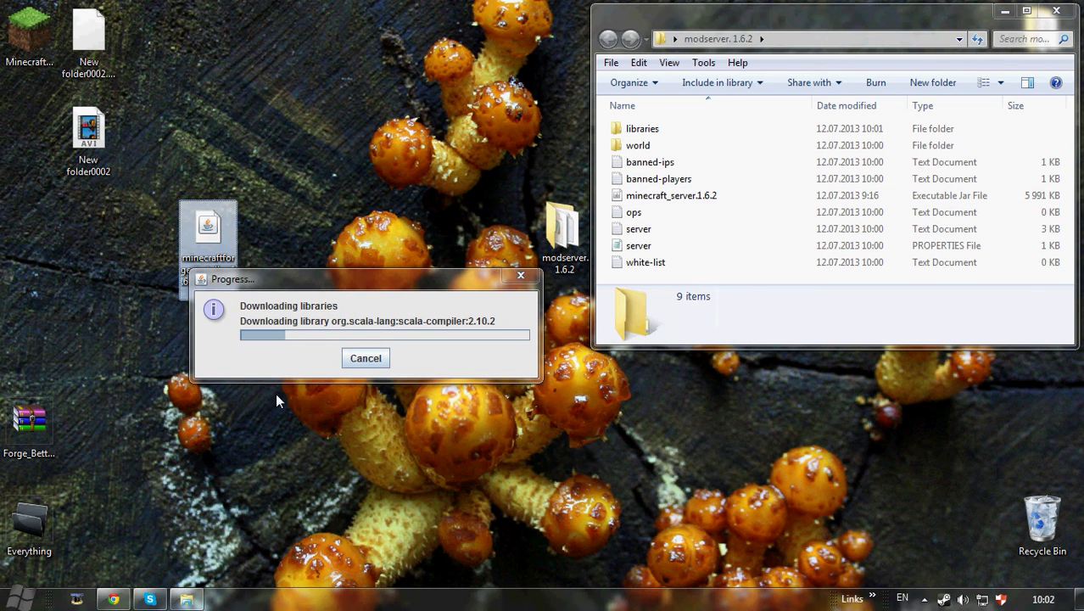
{"action": "double_click", "coordinate": [33, 27]}
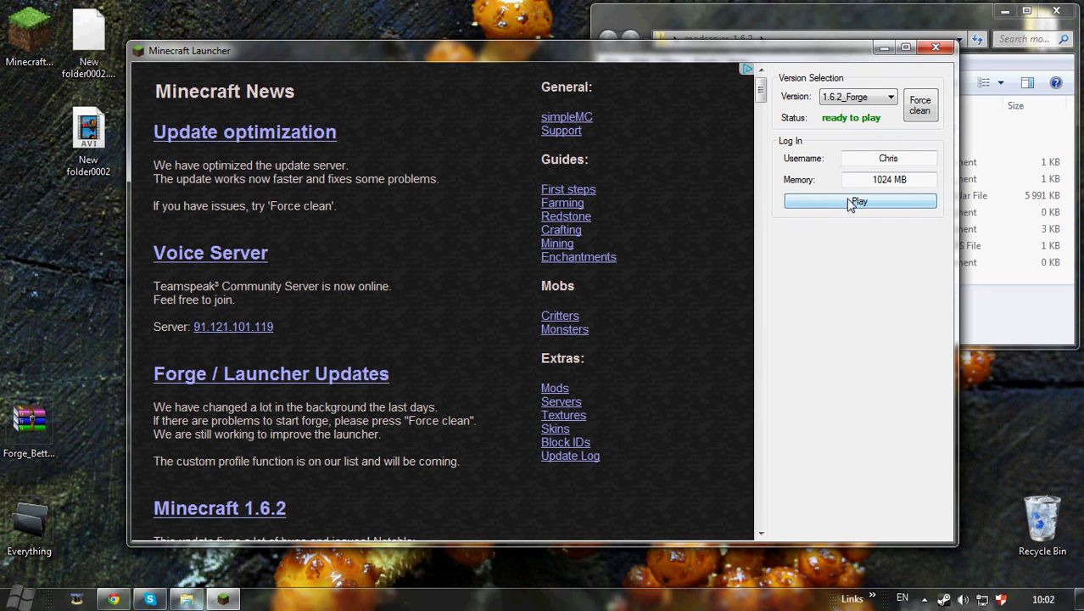
{"action": "left_click", "coordinate": [856, 200]}
{"action": "left_click", "coordinate": [880, 49]}
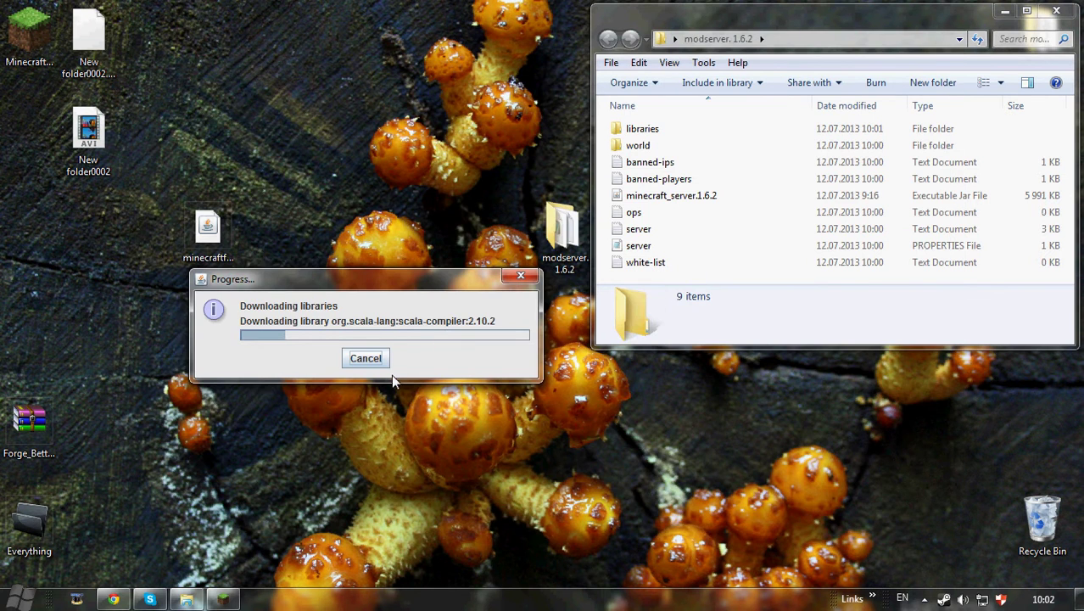
{"action": "left_click", "coordinate": [229, 599]}
{"action": "left_click", "coordinate": [234, 600]}
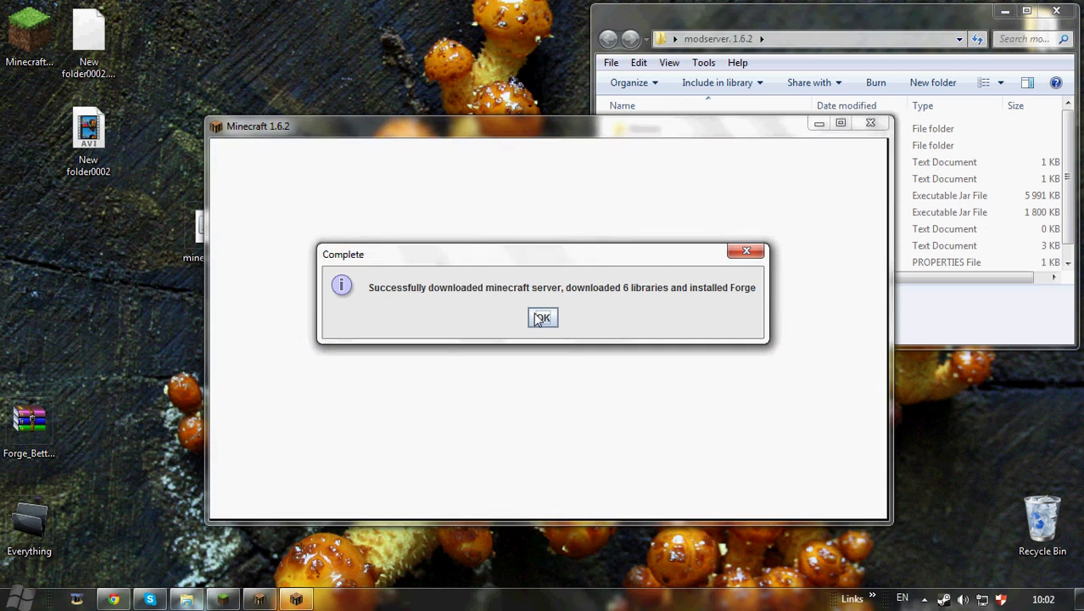
Acknowledge the completed Forge installation and separate the two overlapping Minecraft 1.6.2 windows.
{"action": "left_click", "coordinate": [543, 317]}
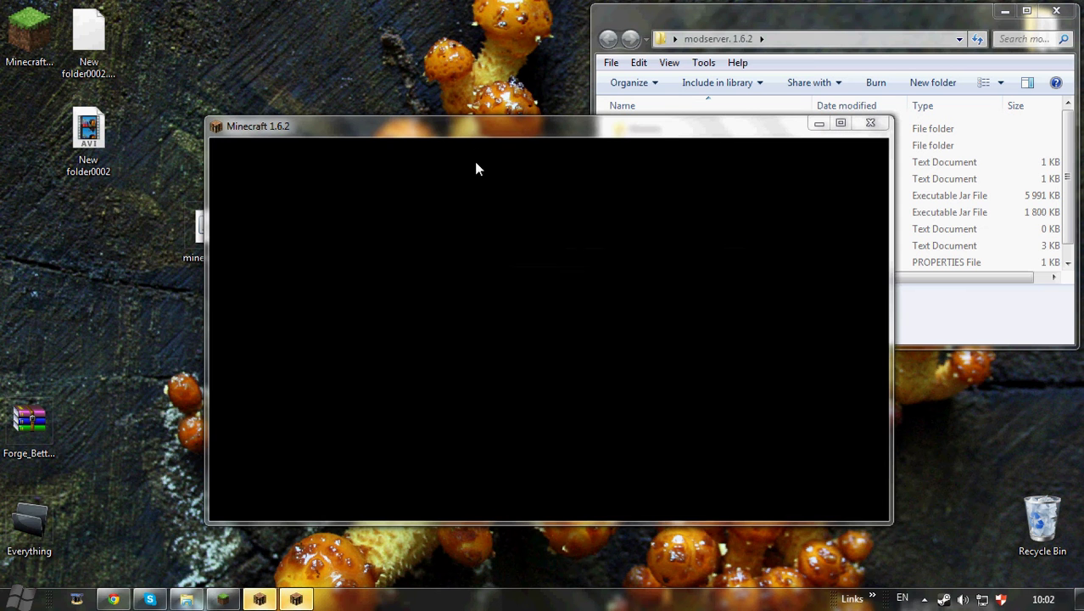
{"action": "left_click_drag", "start_coordinate": [475, 131], "coordinate": [354, 182]}
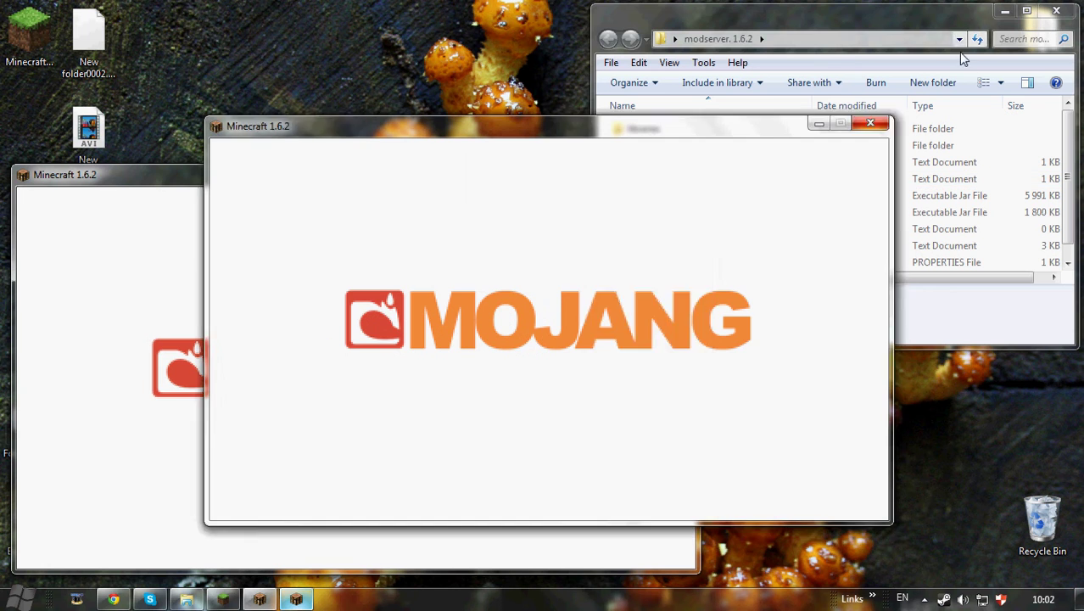
{"action": "left_click", "coordinate": [428, 136]}
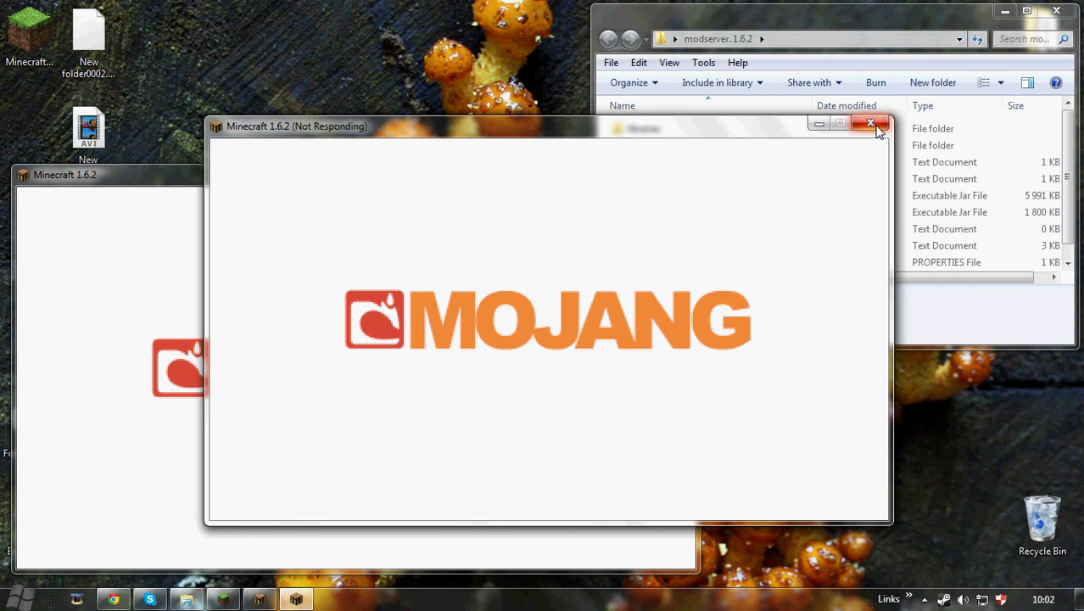
{"action": "left_click", "coordinate": [739, 146]}
Run minecraftforge-universal-1.6.2-9.10.0.789 from the modserver. 1.6.2 folder and close the duplicate Minecraft 1.6.2 window.
{"action": "left_click", "coordinate": [643, 212]}
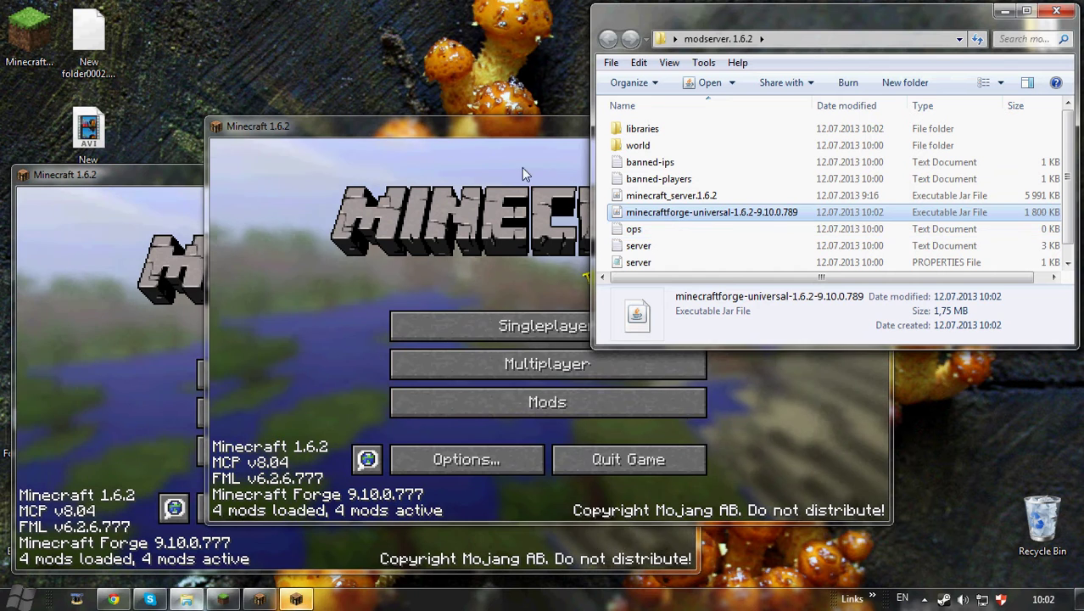
{"action": "left_click", "coordinate": [864, 127]}
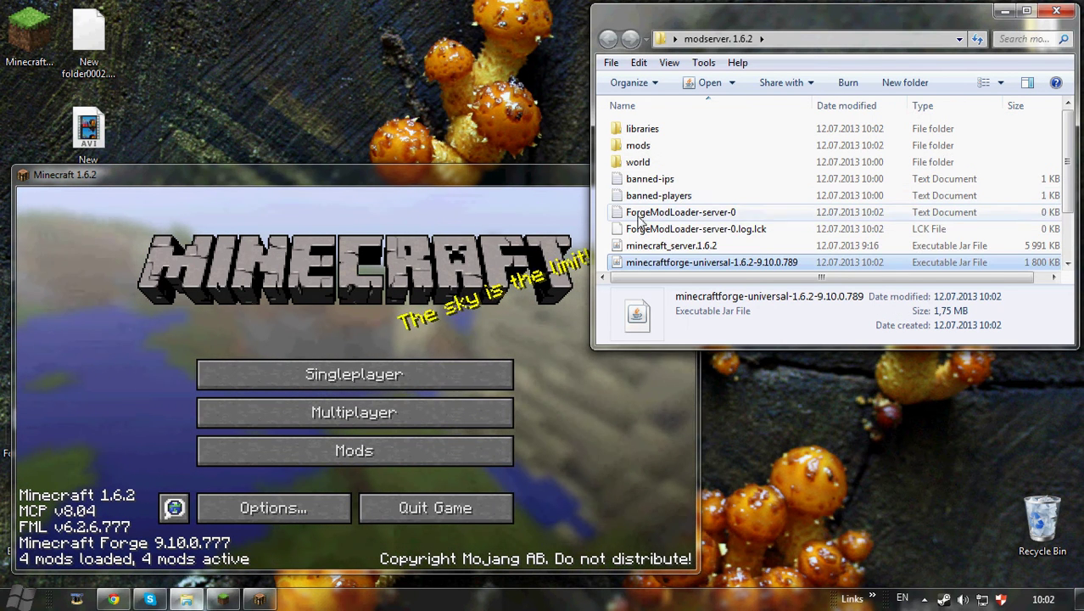
{"action": "scroll", "coordinate": [1073, 242], "scroll_direction": "down", "scroll_amount": 2}
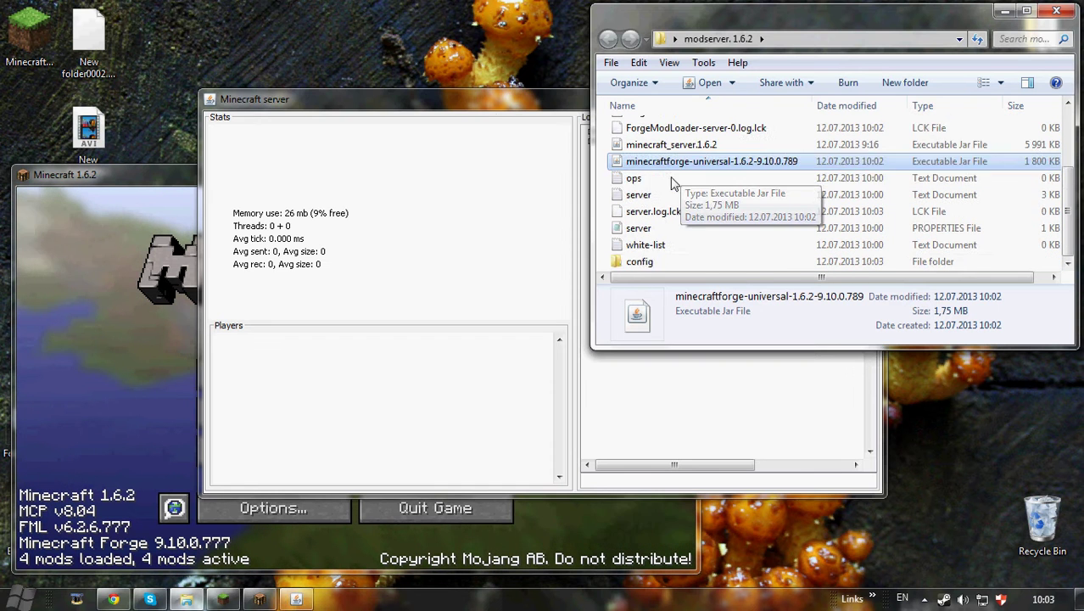
Shut down the running Forge server with the stop command.
{"action": "left_click", "coordinate": [494, 104]}
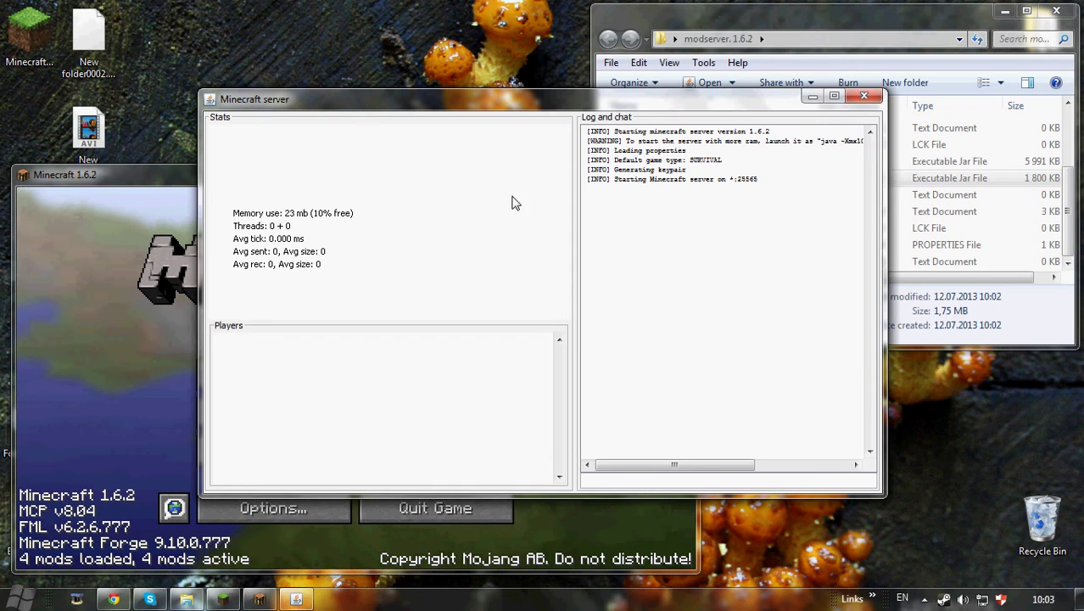
{"action": "left_click", "coordinate": [644, 477]}
{"action": "type", "text": "stop"}
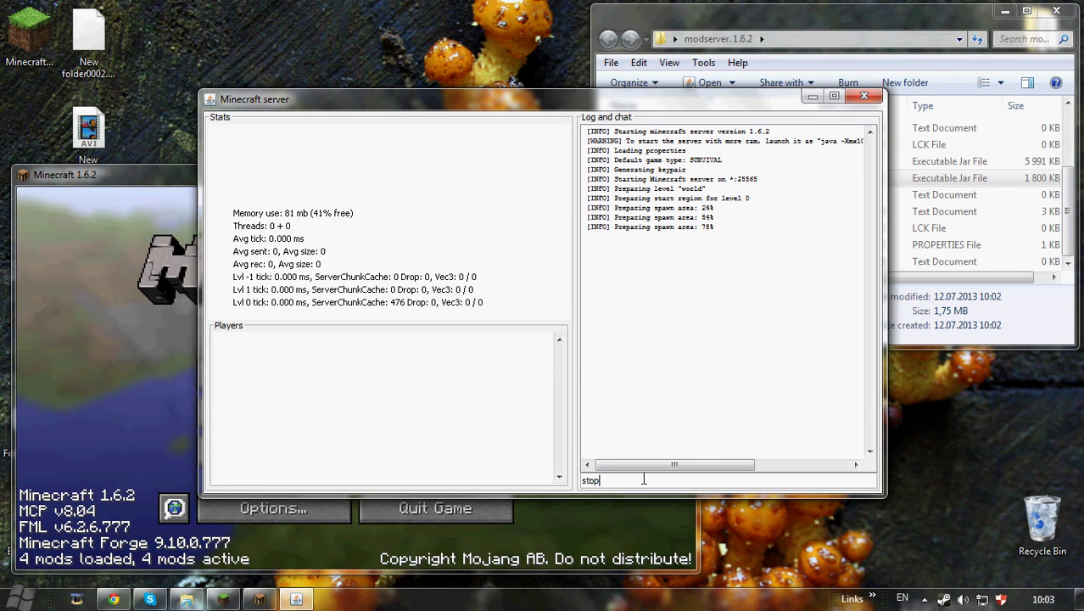
{"action": "key", "text": "Return"}
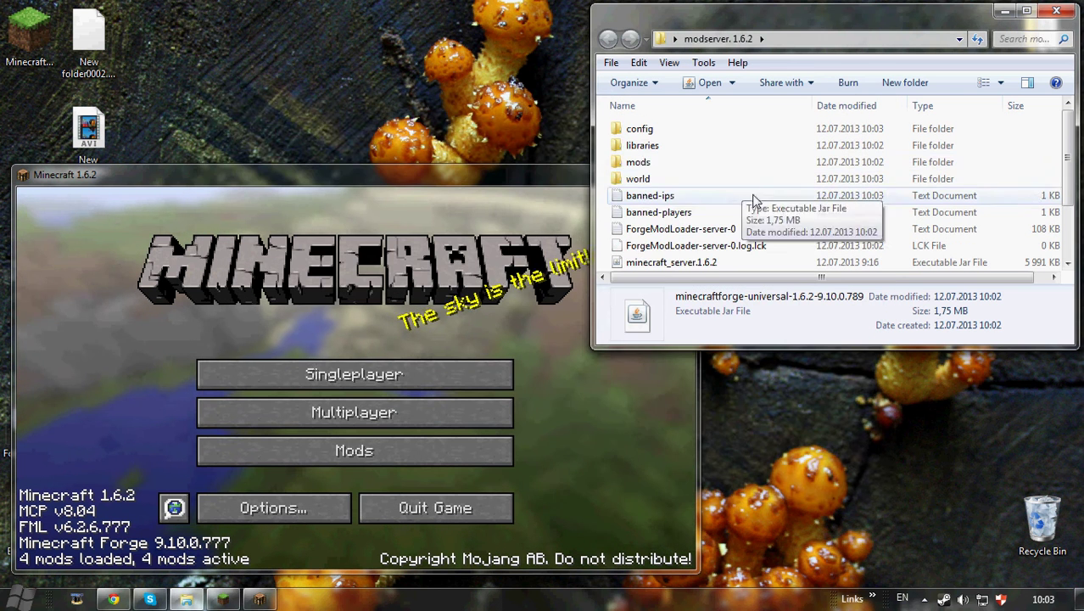
Minimize the Minecraft game and move the Forge_BetterSpawnEggsv1.6.2.1 archive from the desktop into the server's mods folder.
{"action": "left_click_drag", "start_coordinate": [543, 174], "coordinate": [541, 206]}
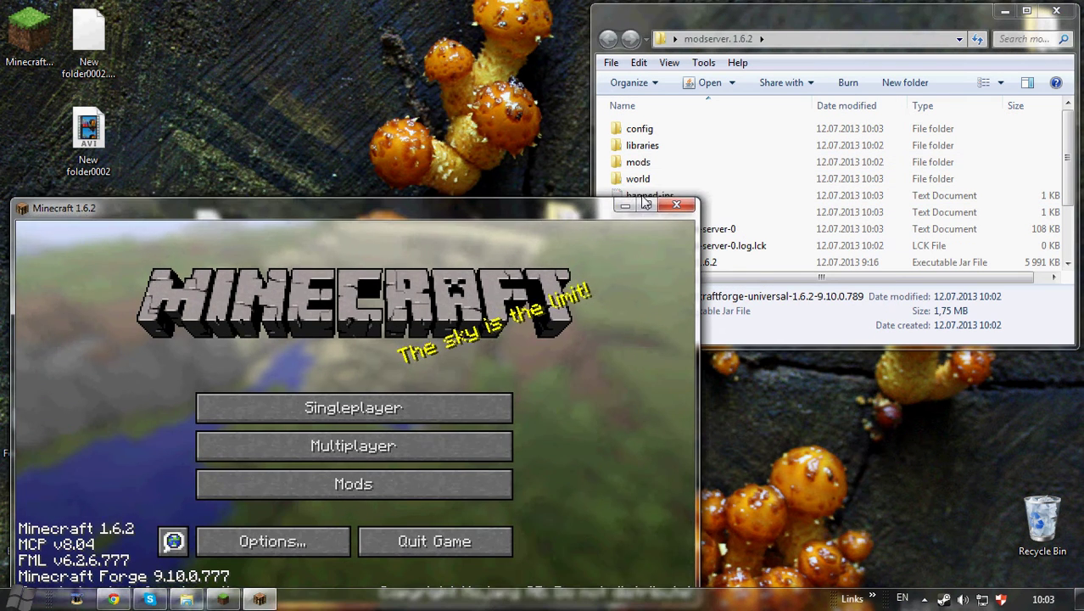
{"action": "left_click", "coordinate": [626, 206]}
{"action": "double_click", "coordinate": [642, 166]}
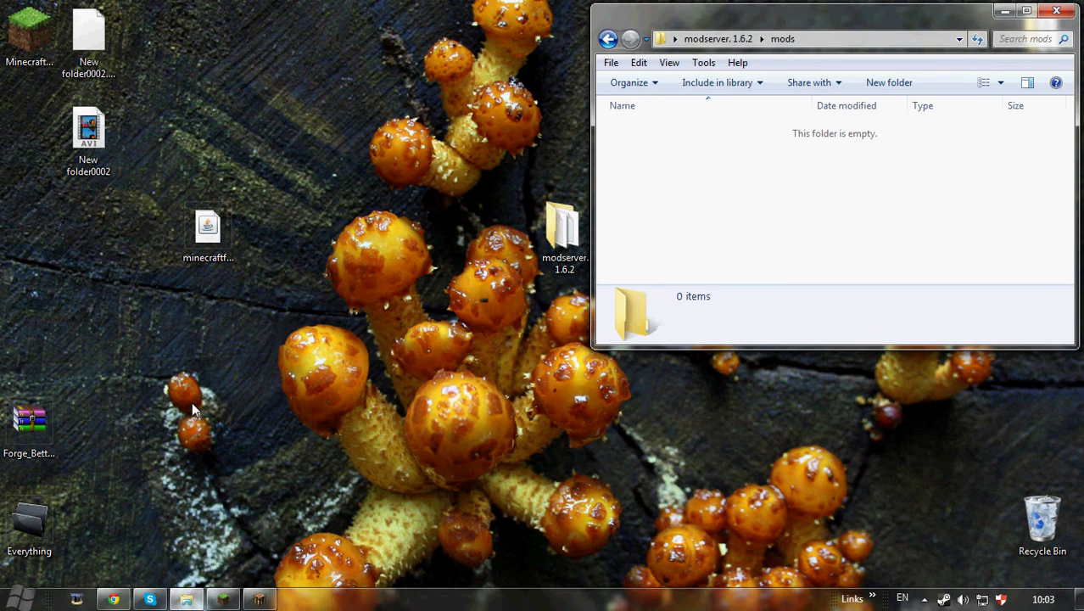
{"action": "left_click_drag", "start_coordinate": [41, 423], "coordinate": [728, 192]}
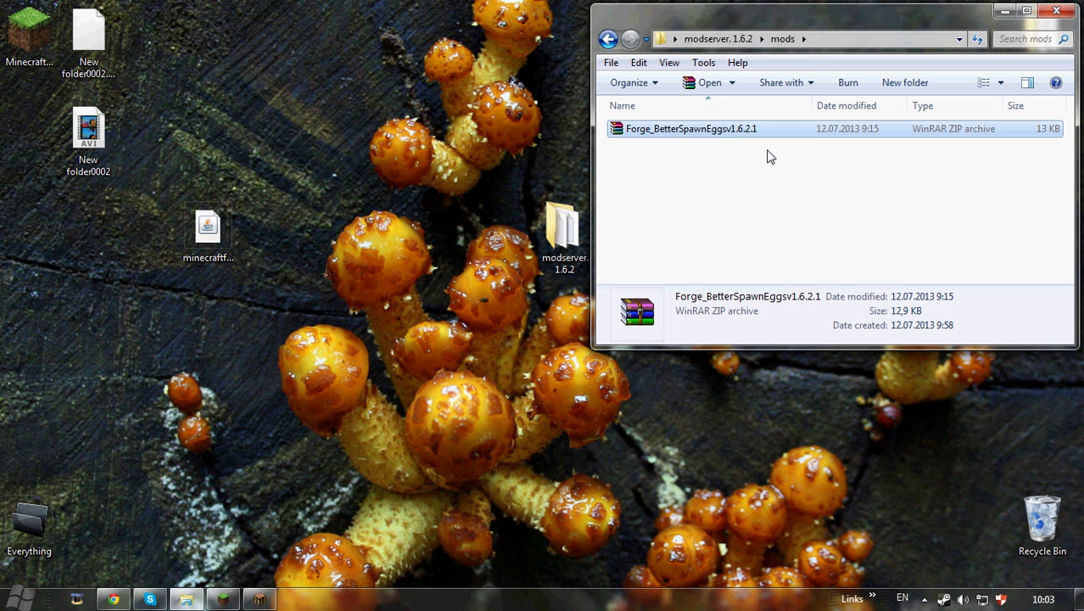
Run minecraftforge-universal-1.6.2-9.10.0.789 from the modserver. 1.6.2 folder with the mod in place, and shut the server down with the stop command.
{"action": "left_click", "coordinate": [607, 38]}
{"action": "scroll", "coordinate": [653, 246], "scroll_direction": "down", "scroll_amount": 2}
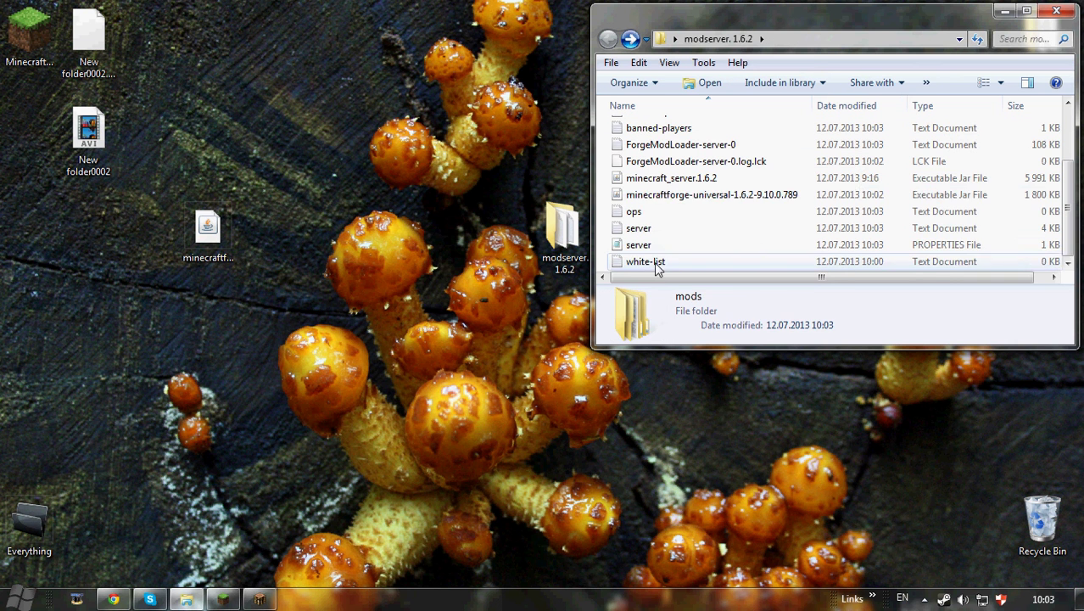
{"action": "left_click", "coordinate": [650, 197]}
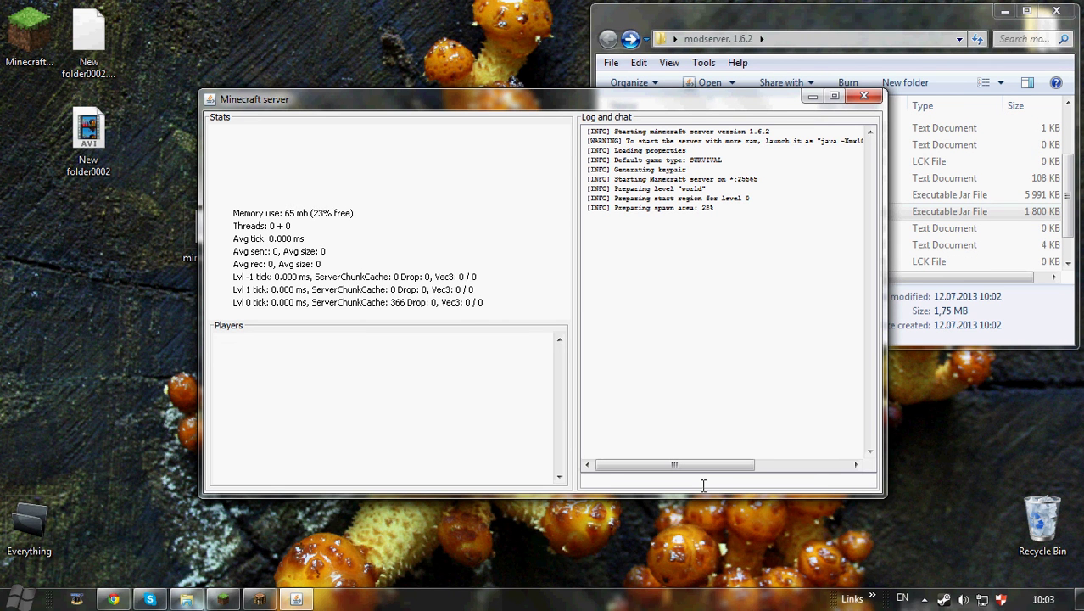
{"action": "left_click", "coordinate": [703, 486]}
{"action": "type", "text": "st"}
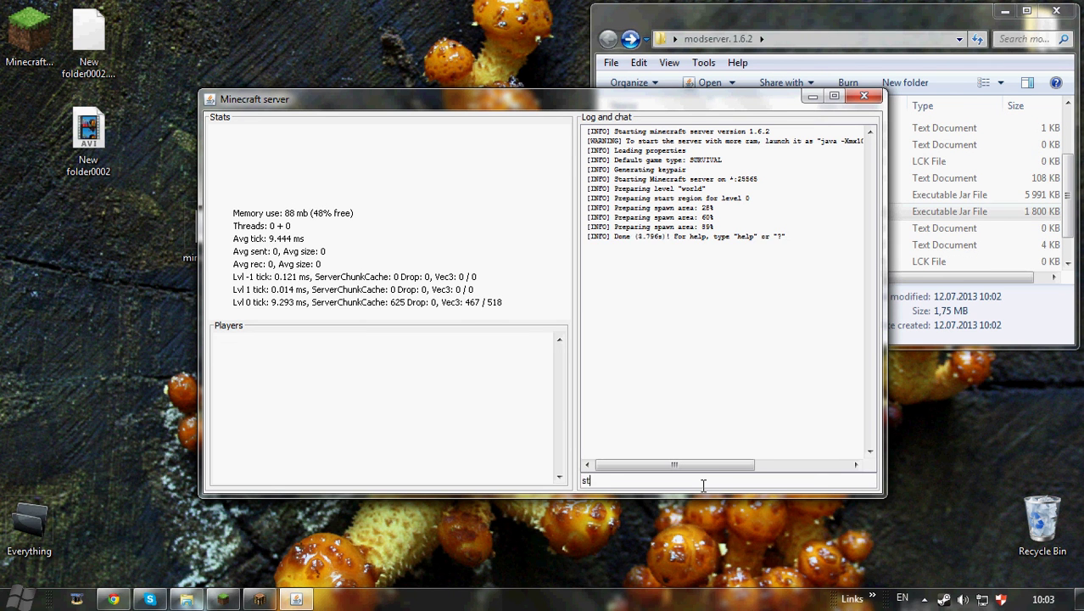
{"action": "type", "text": "op"}
{"action": "key", "text": "Return"}
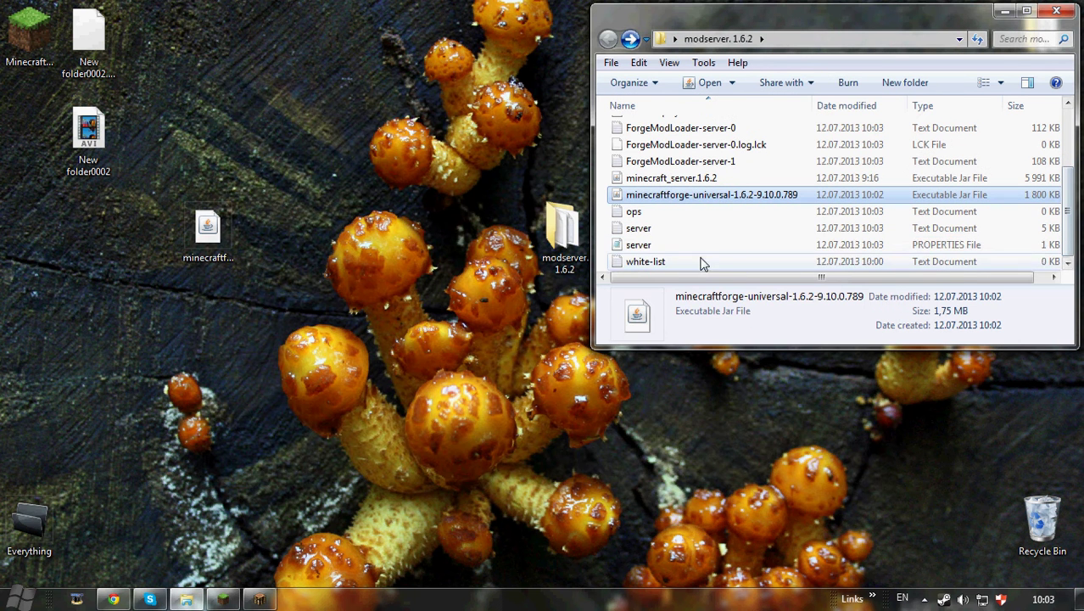
Set online-mode to false in the server PROPERTIES file, save the change and close the file.
{"action": "double_click", "coordinate": [647, 245]}
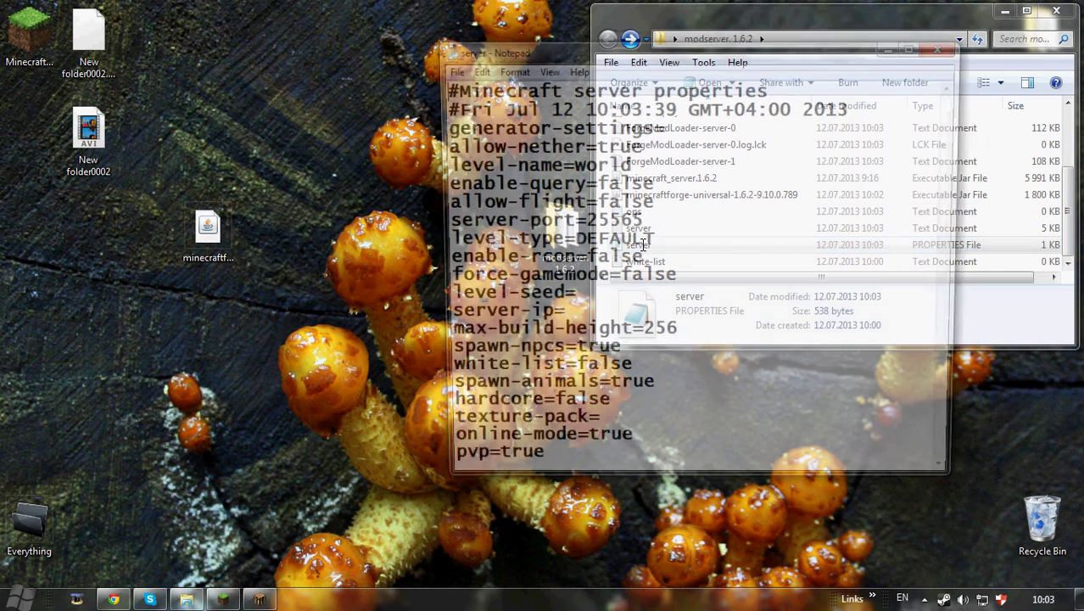
{"action": "left_click_drag", "start_coordinate": [636, 451], "coordinate": [576, 459]}
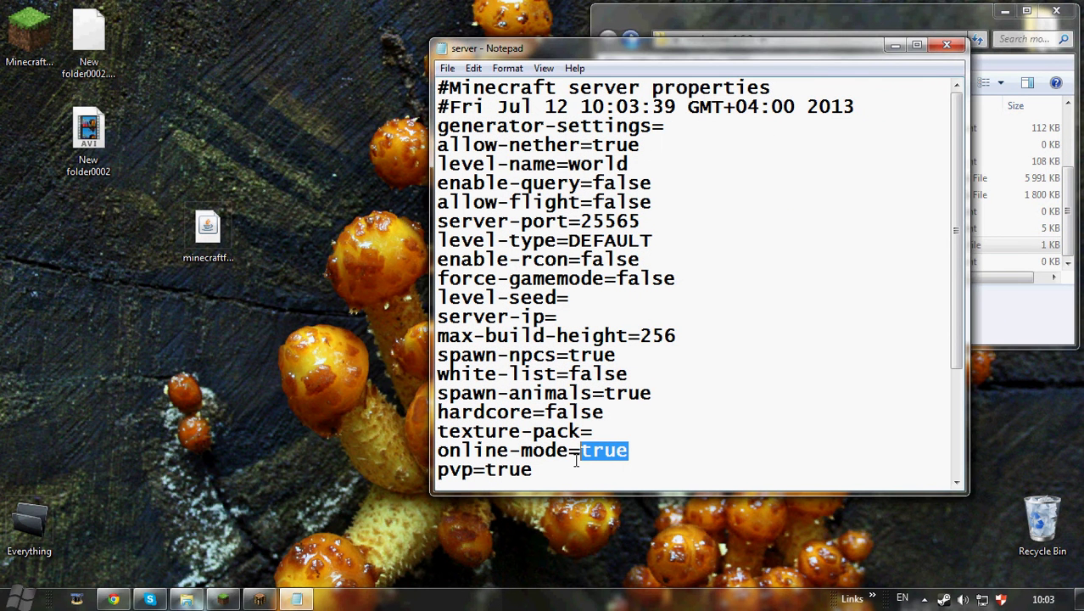
{"action": "type", "text": "false"}
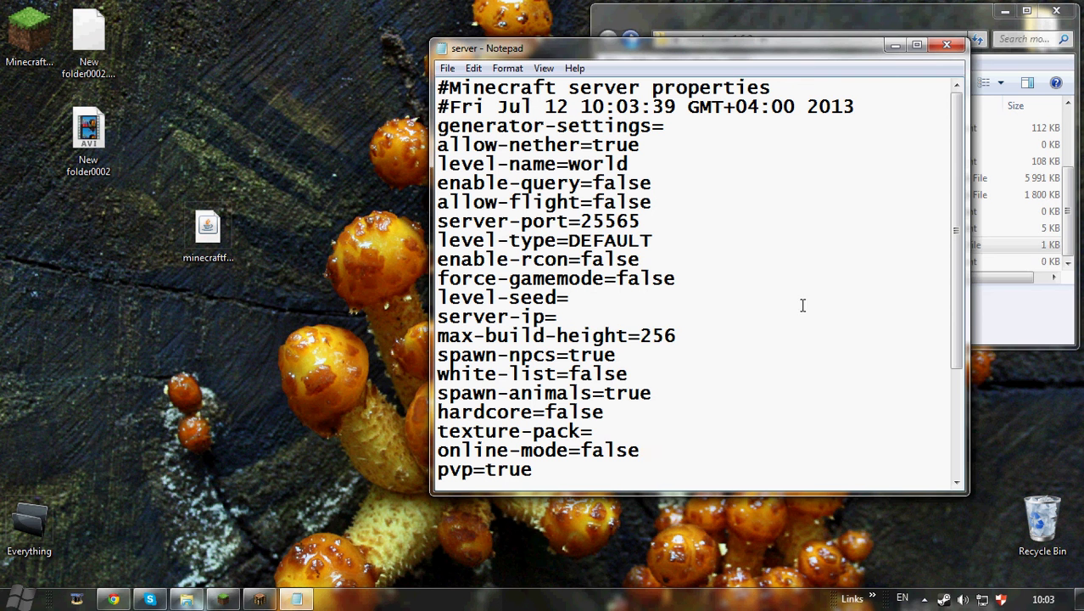
{"action": "left_click", "coordinate": [946, 44]}
{"action": "left_click", "coordinate": [523, 319]}
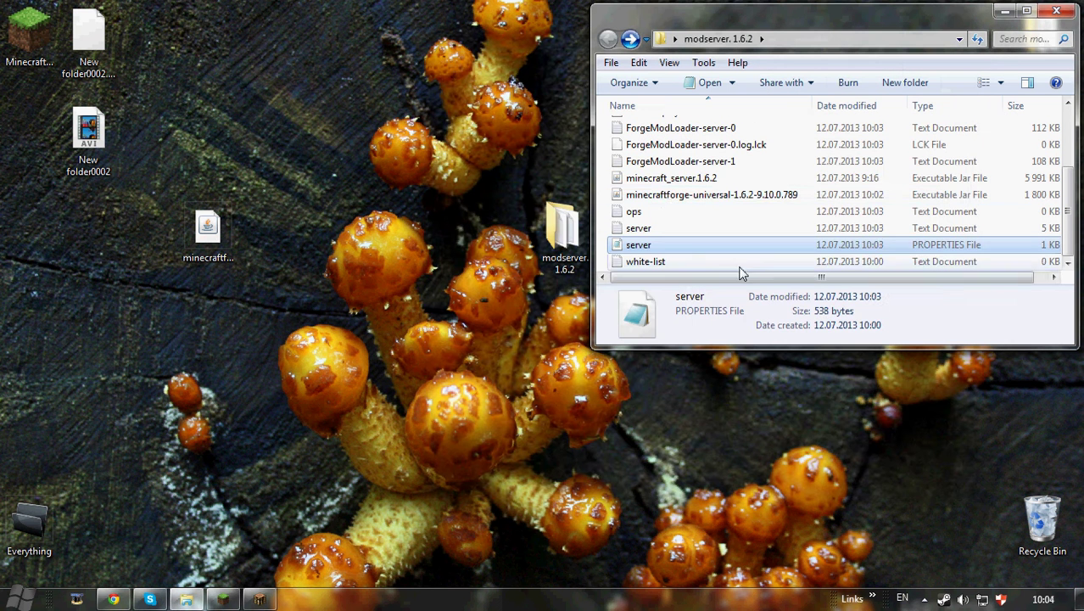
Start the Forge server again from minecraftforge-universal-1.6.2-9.10.0.789 and open the multiplayer server list in the Minecraft game.
{"action": "left_click", "coordinate": [669, 196]}
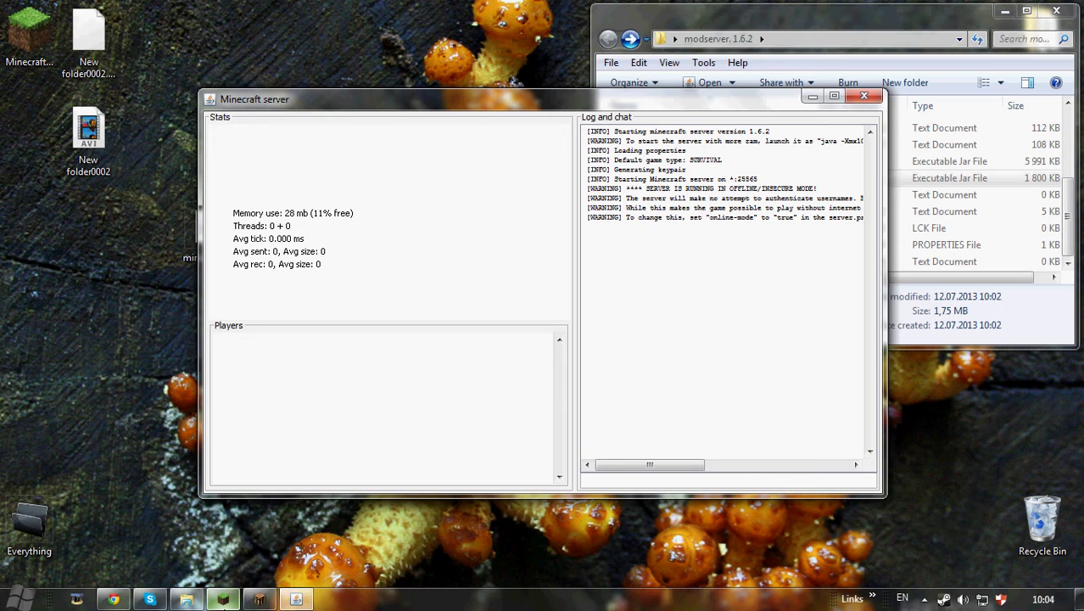
{"action": "left_click", "coordinate": [259, 600]}
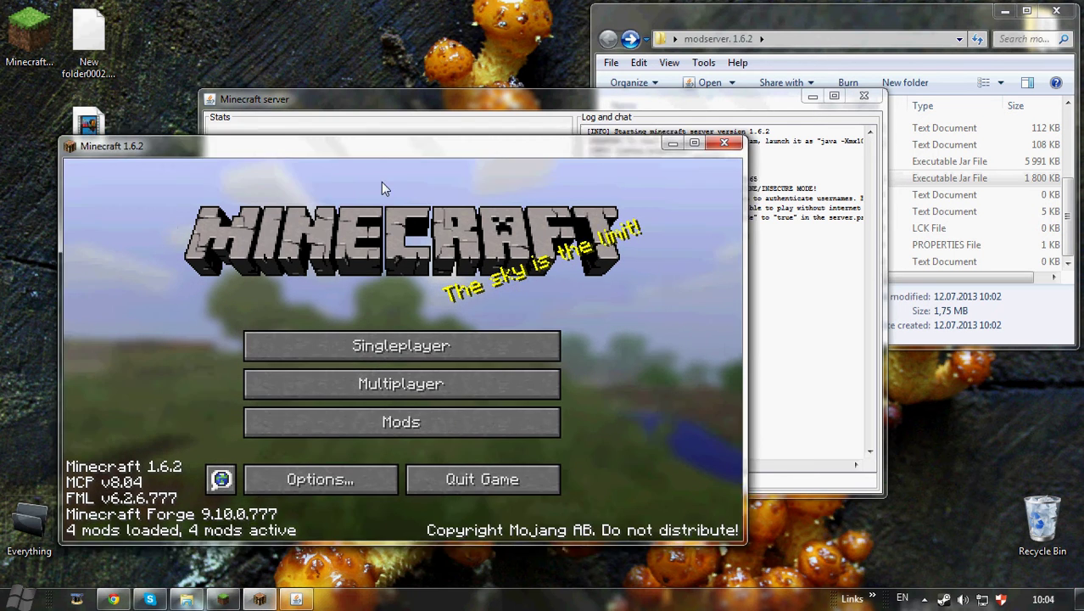
{"action": "left_click_drag", "start_coordinate": [410, 149], "coordinate": [465, 78]}
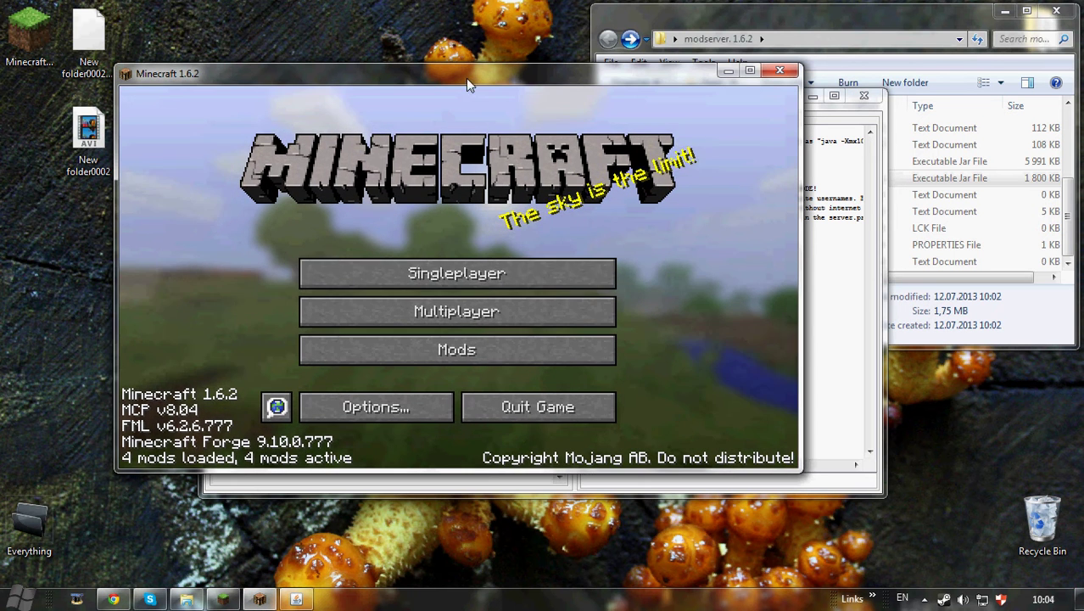
{"action": "left_click", "coordinate": [451, 307]}
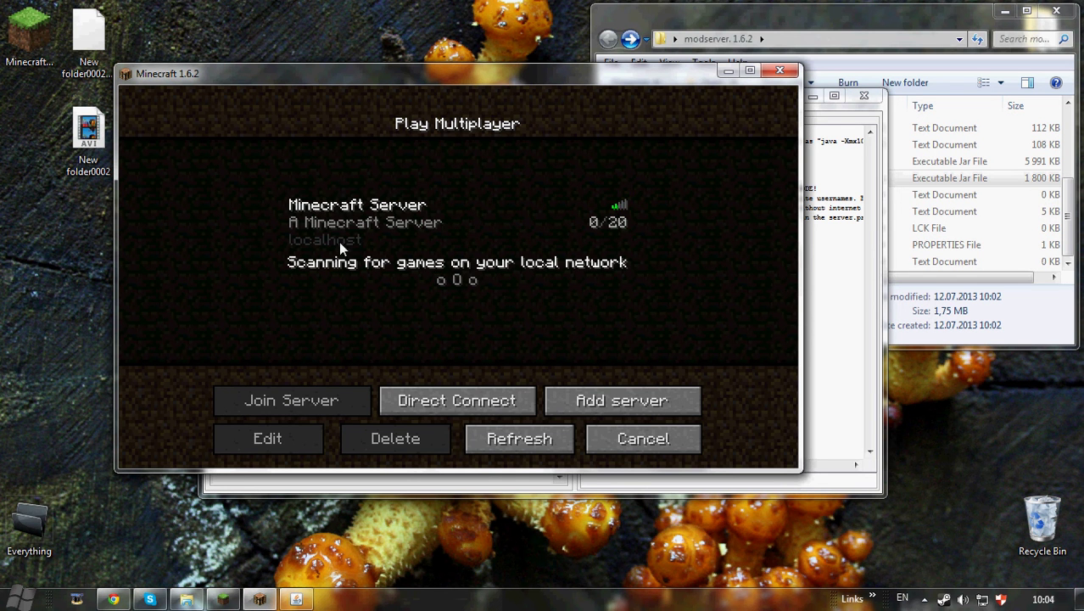